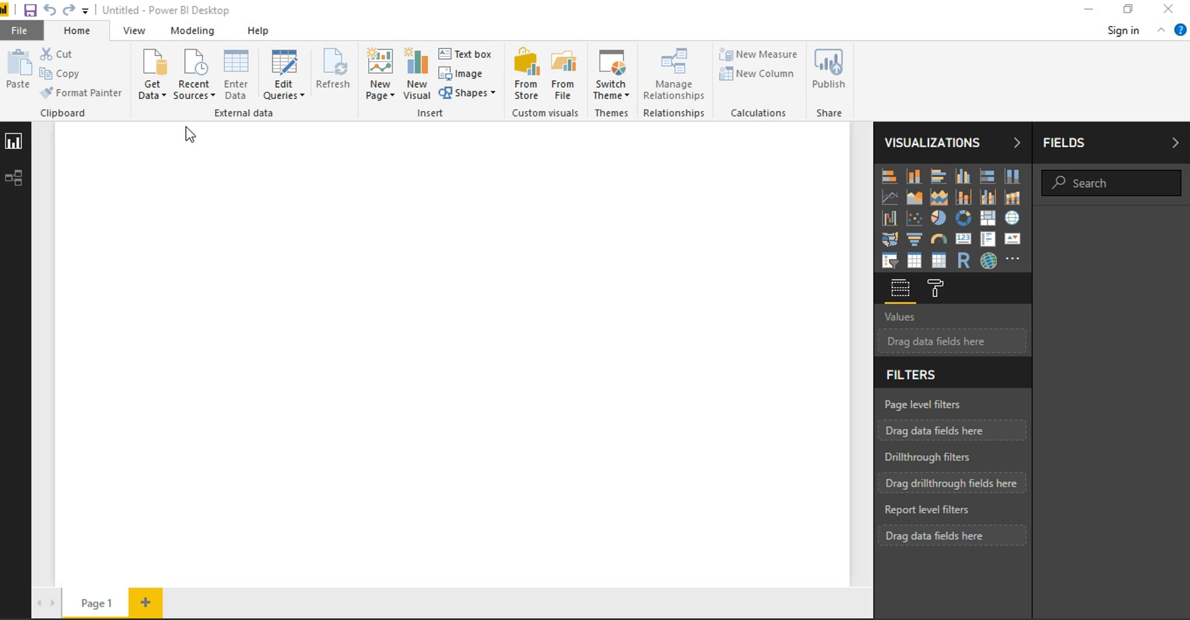
- Load the data sheet from the Excel workbook Hospital Data.xlsx into the report
click(160, 96)
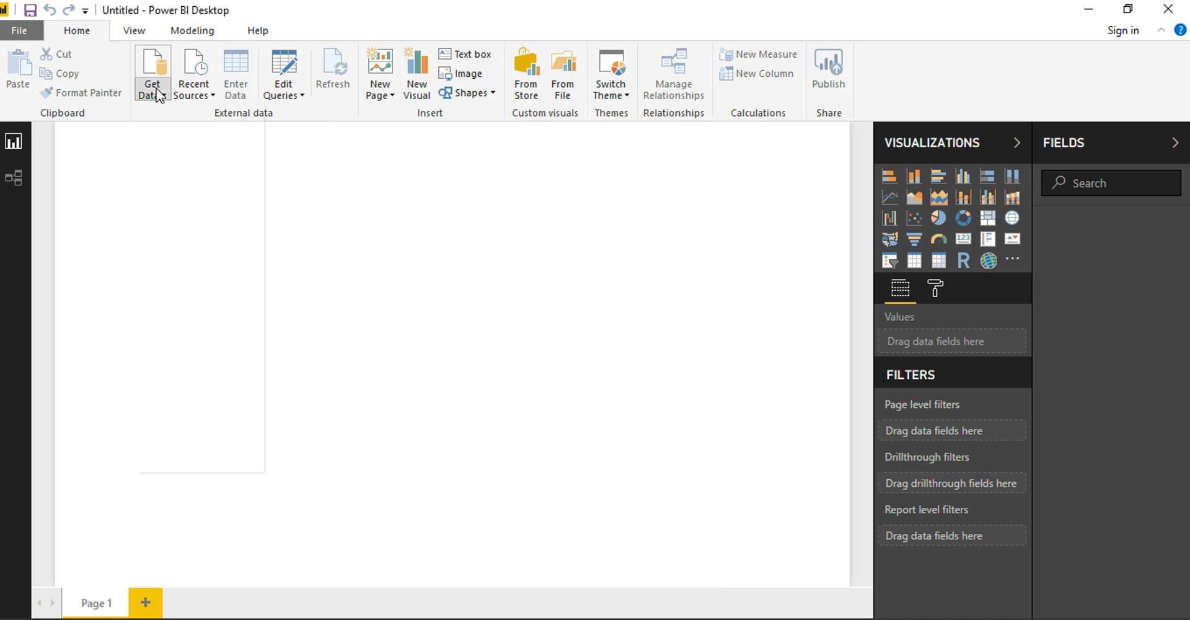
click(160, 93)
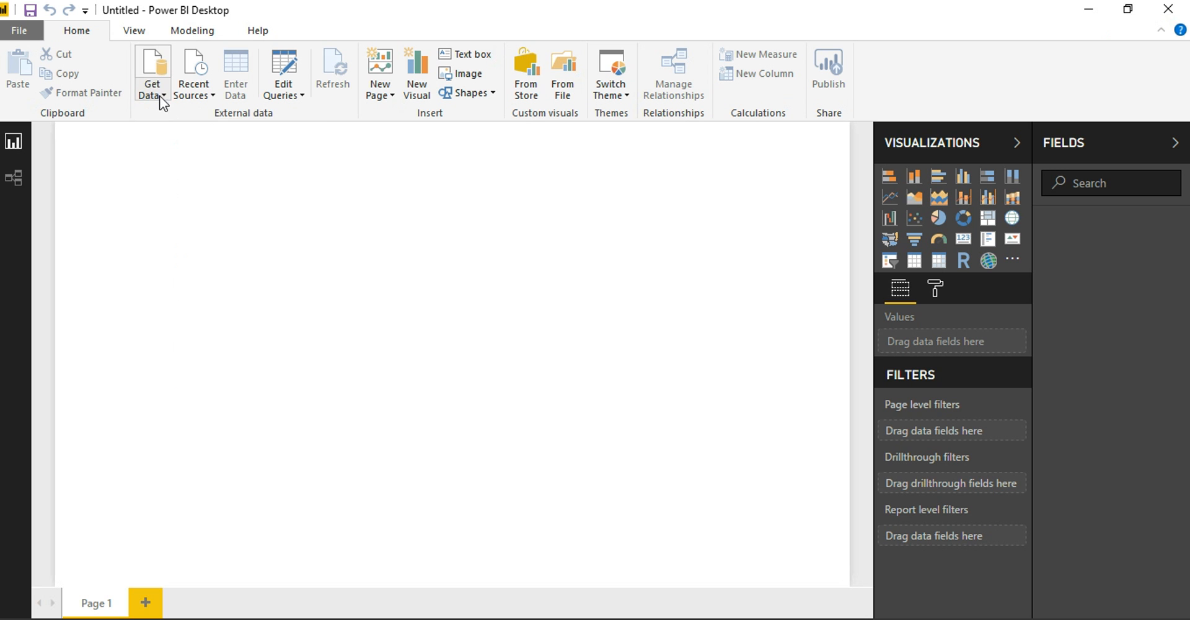
click(160, 93)
click(165, 131)
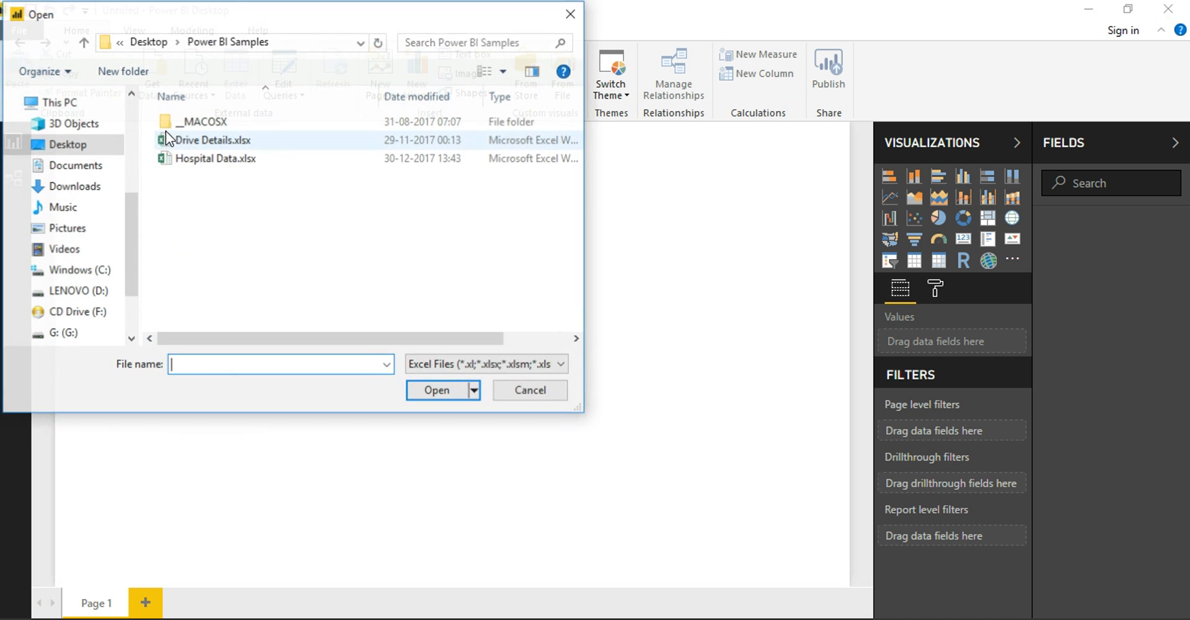
double_click(235, 160)
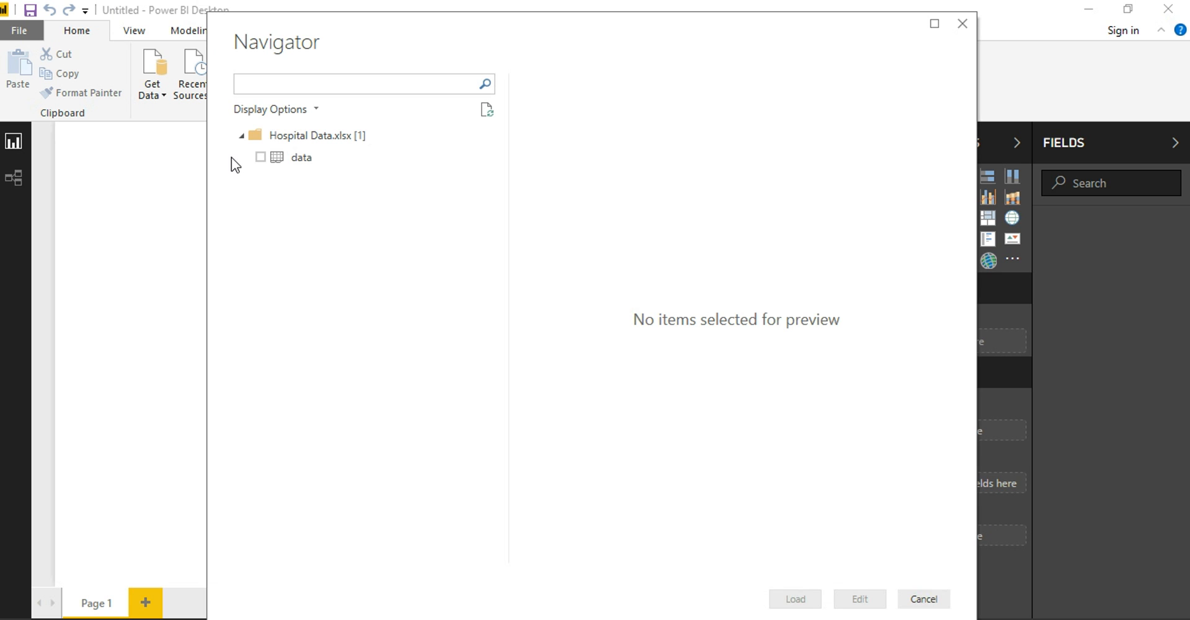
click(260, 158)
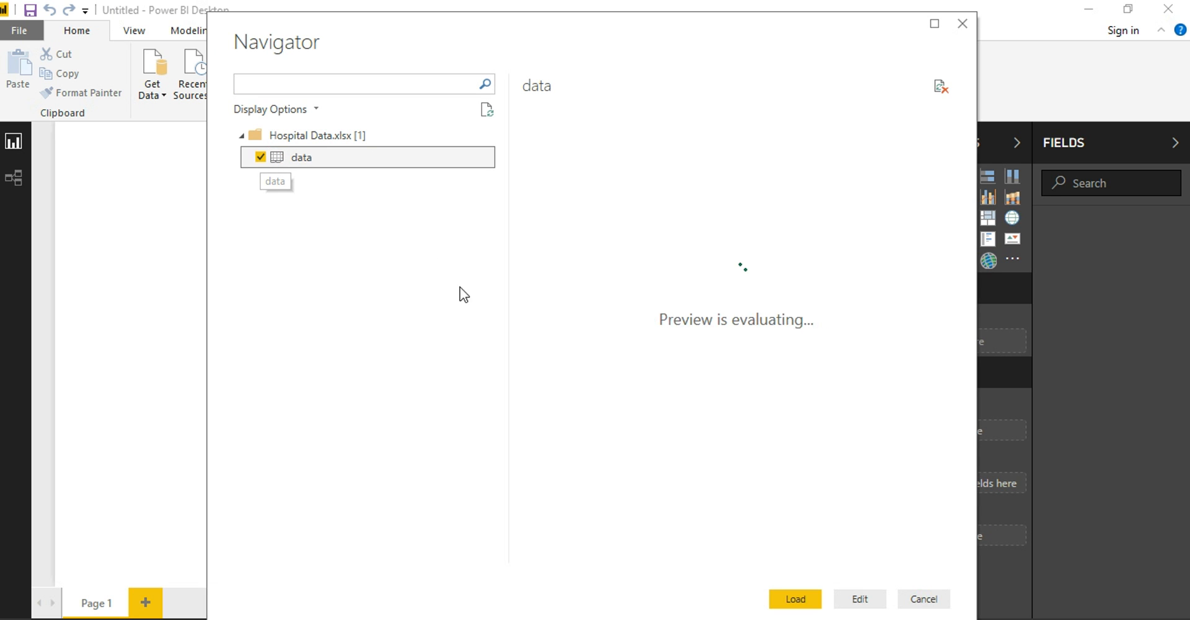
click(797, 599)
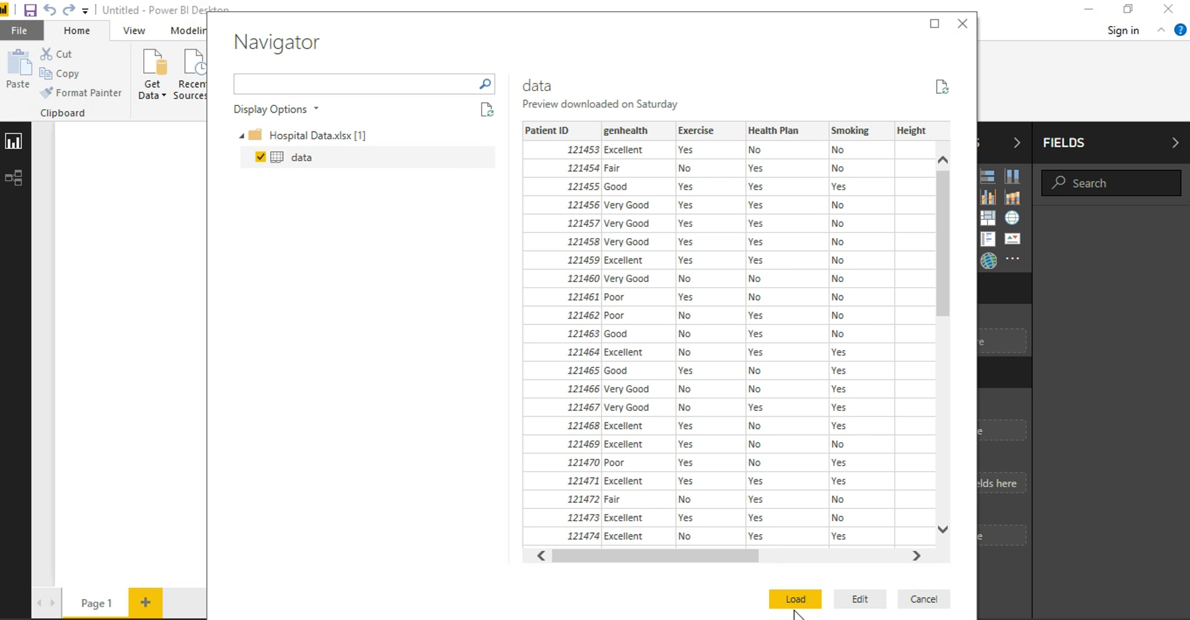
click(800, 596)
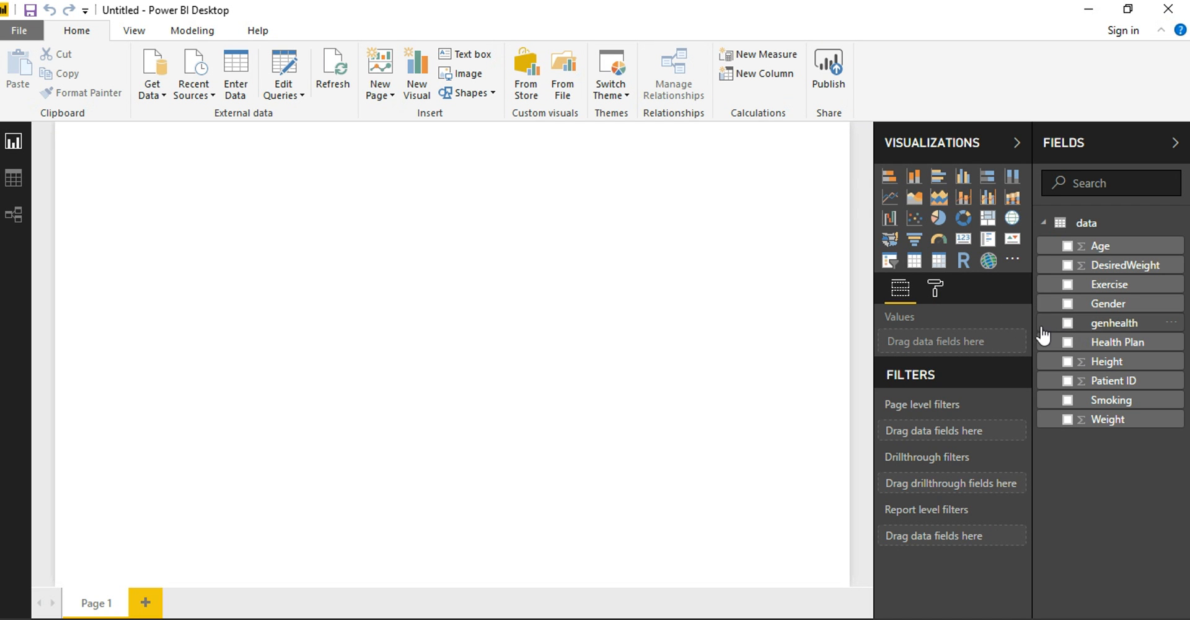
- Create a table of genhealth and Patient ID on the page and enlarge it
click(1068, 323)
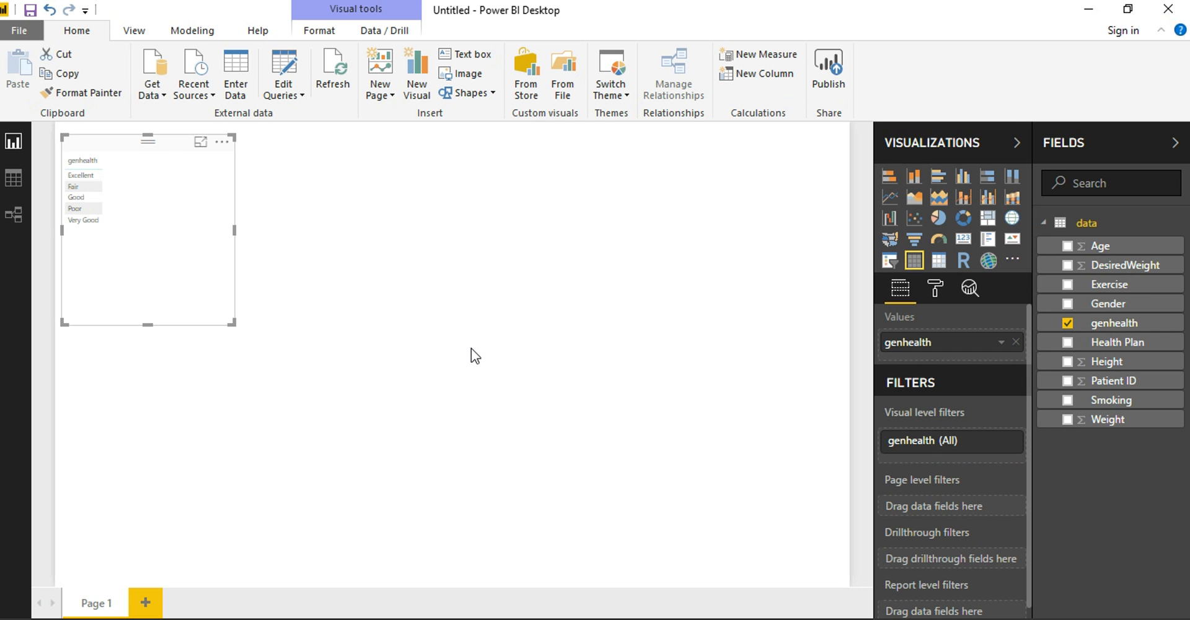
drag(234, 322, 369, 434)
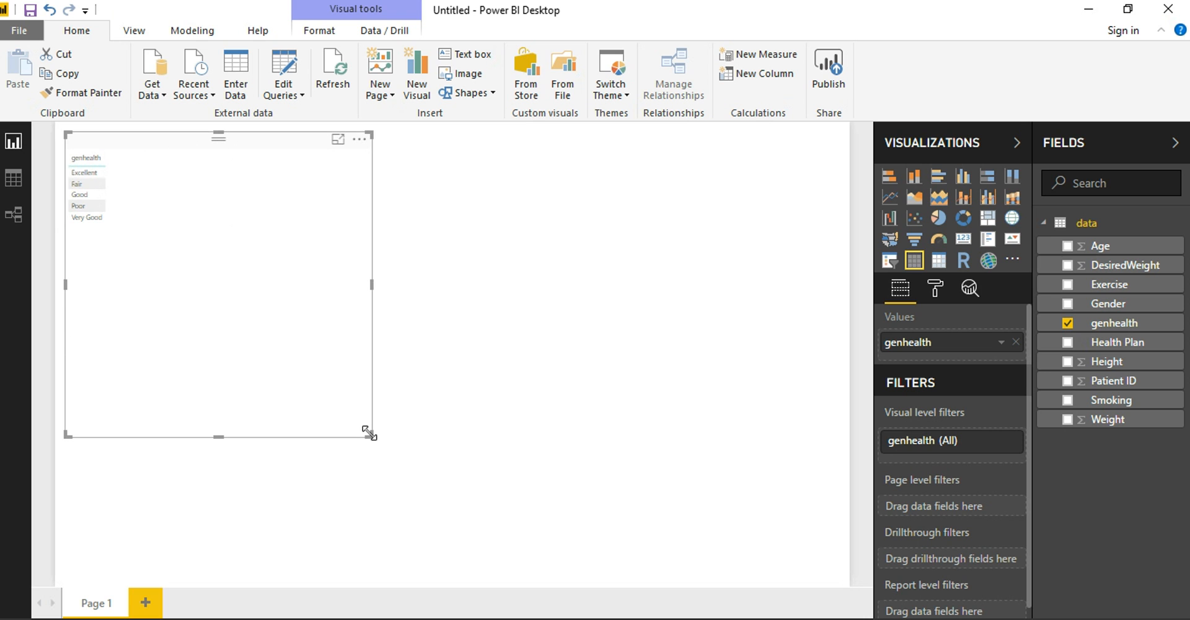
click(1067, 381)
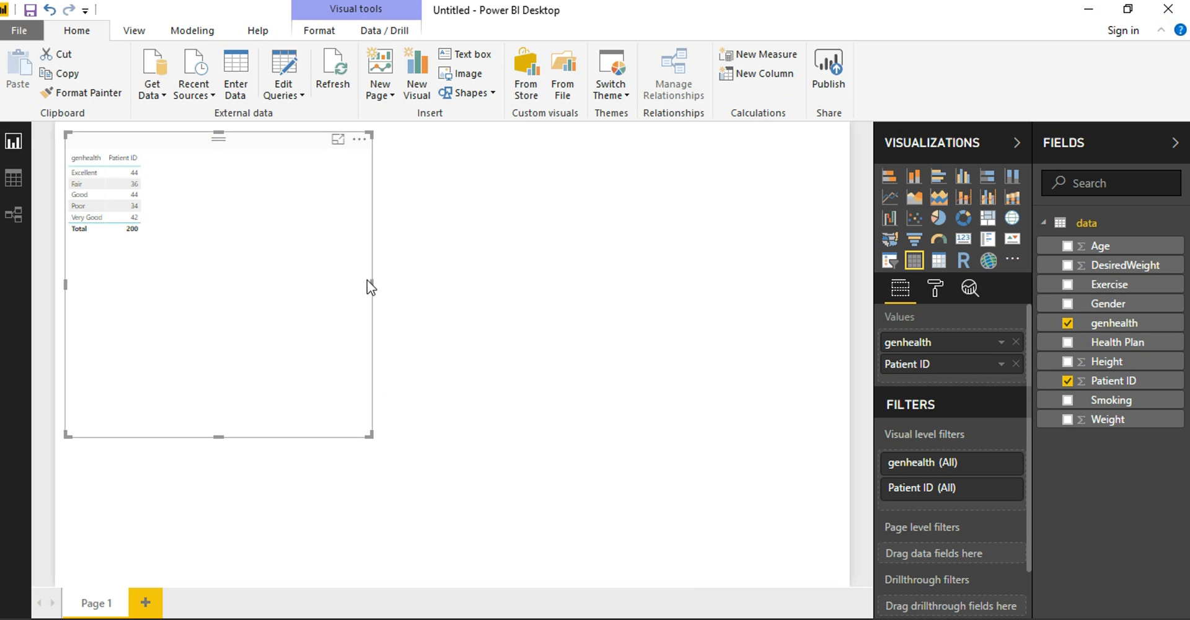
drag(371, 284, 391, 292)
click(394, 295)
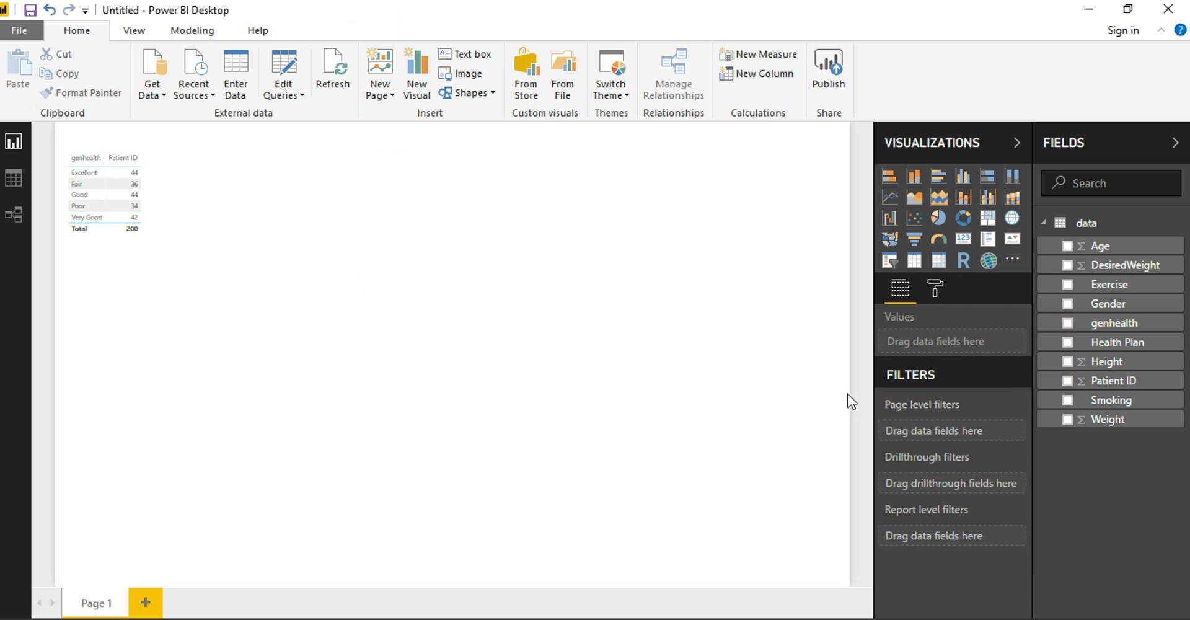
click(333, 314)
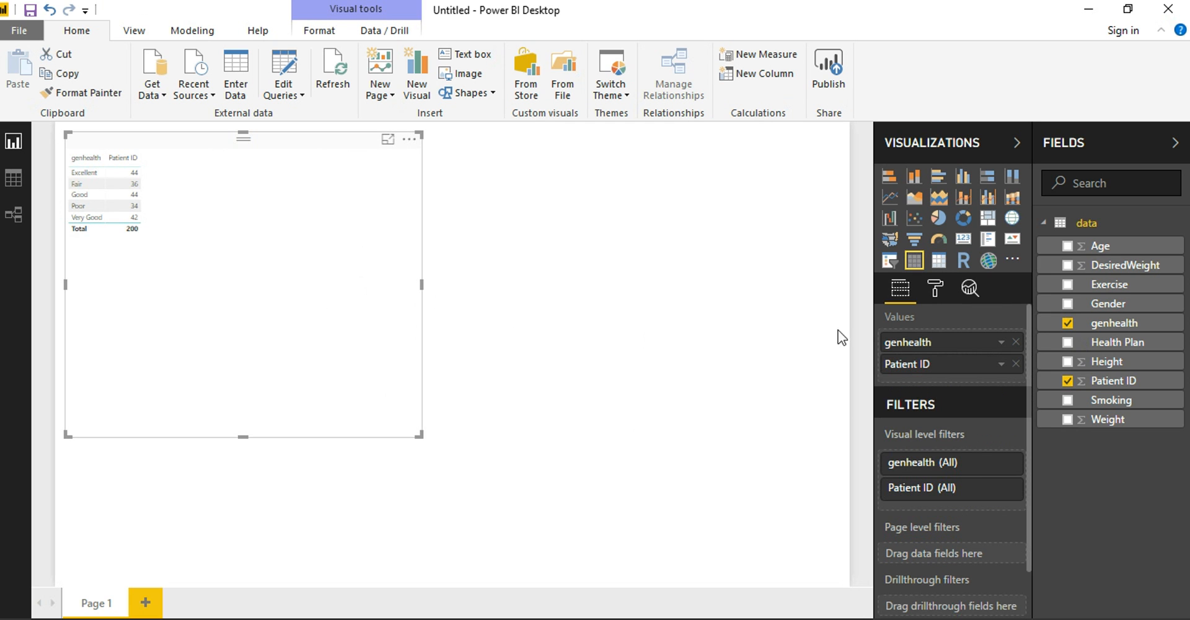
- Set the table's Patient ID field to Don't summarize and return it to Count
click(1002, 365)
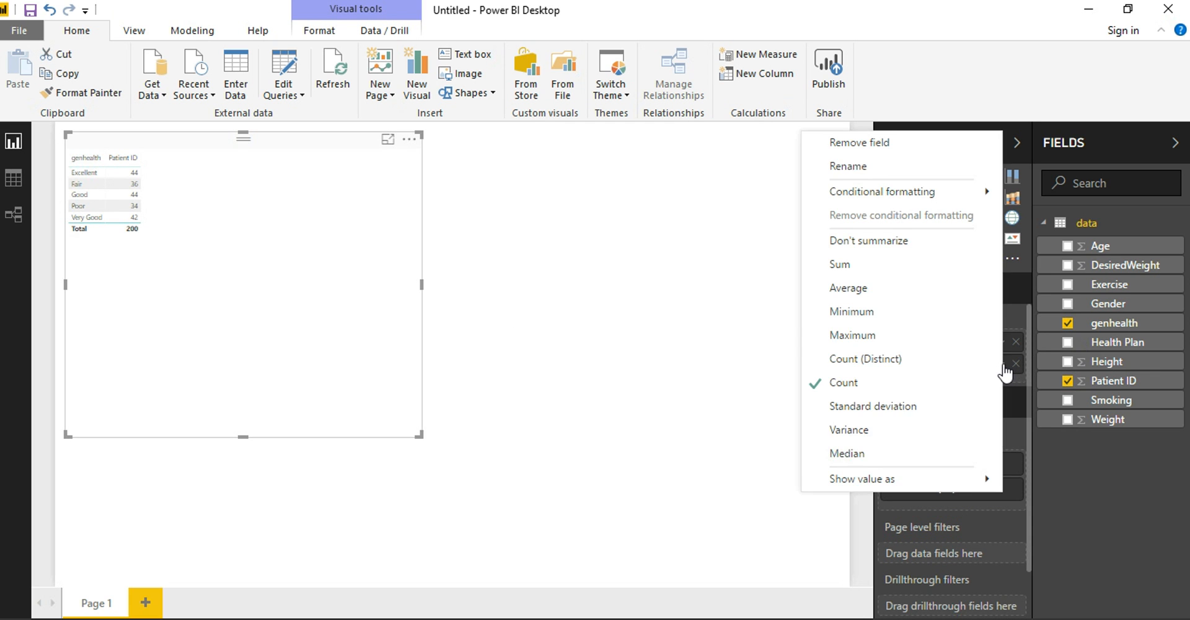
click(890, 251)
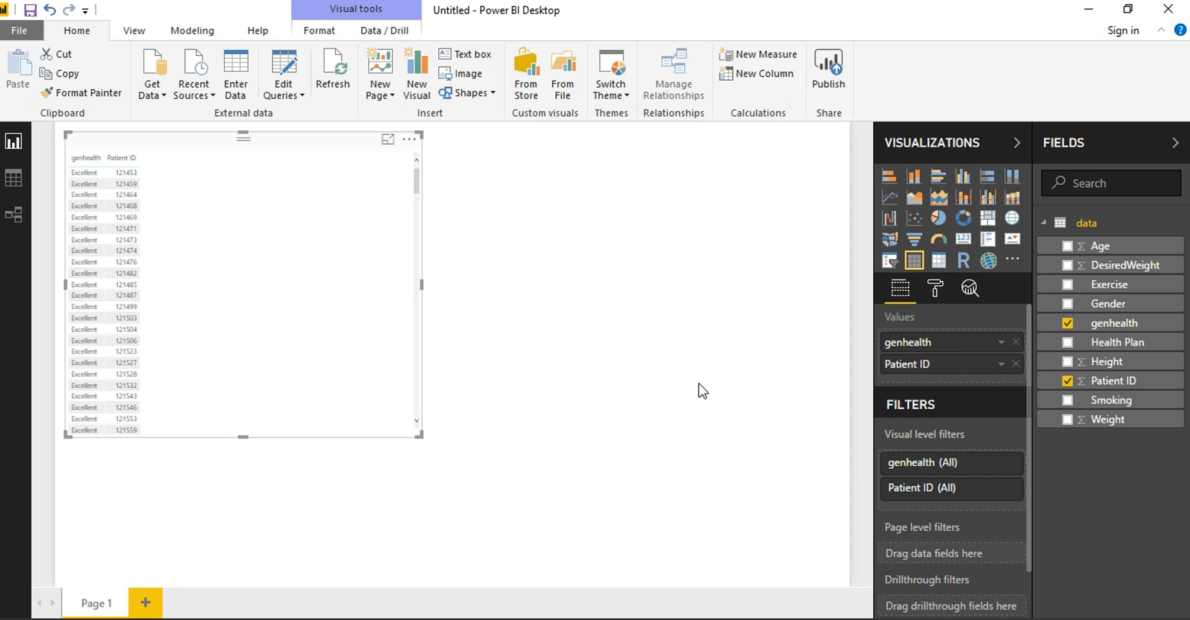
click(1001, 364)
click(1044, 336)
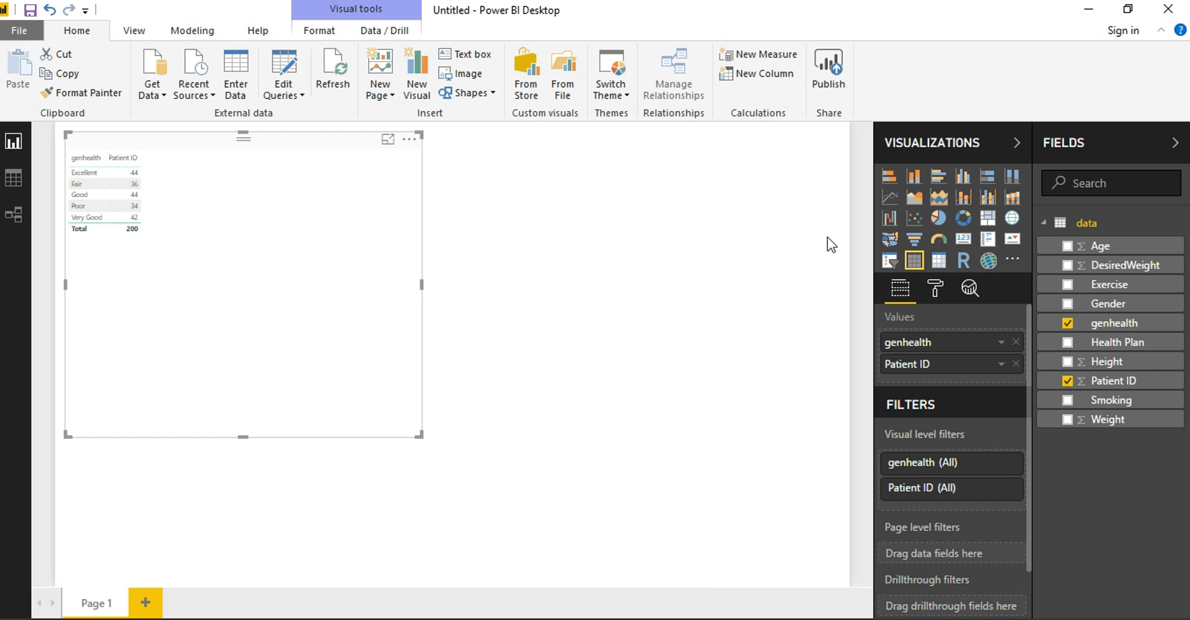
- Convert the table to a stacked column chart, stretch it across the page width and reduce its height
click(916, 183)
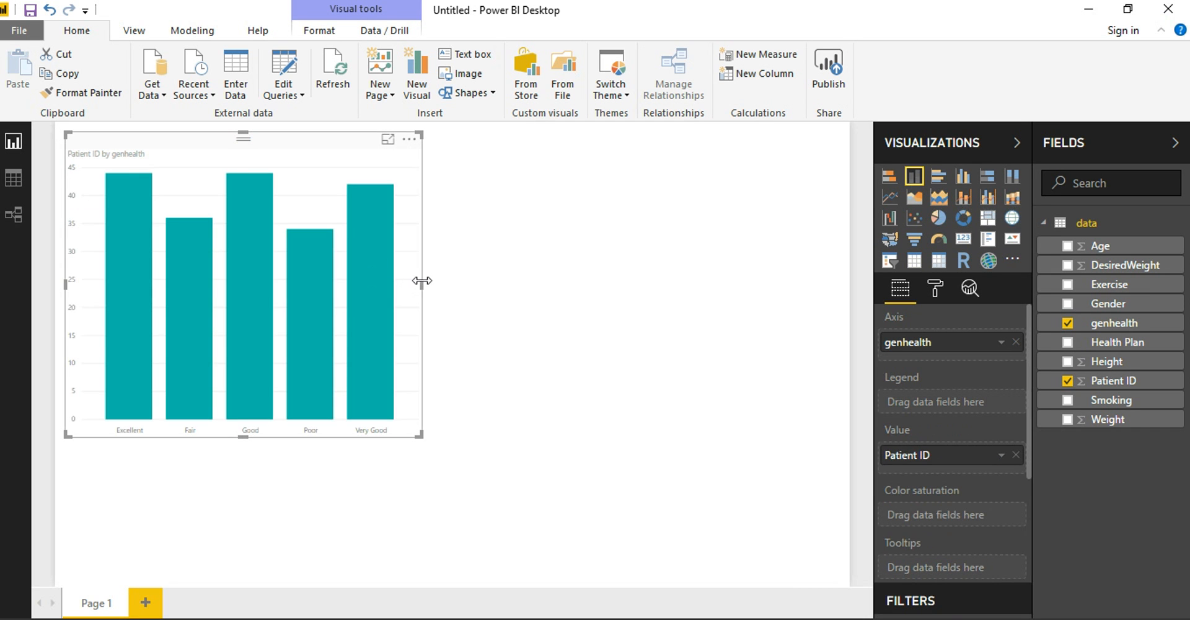
drag(422, 281, 853, 311)
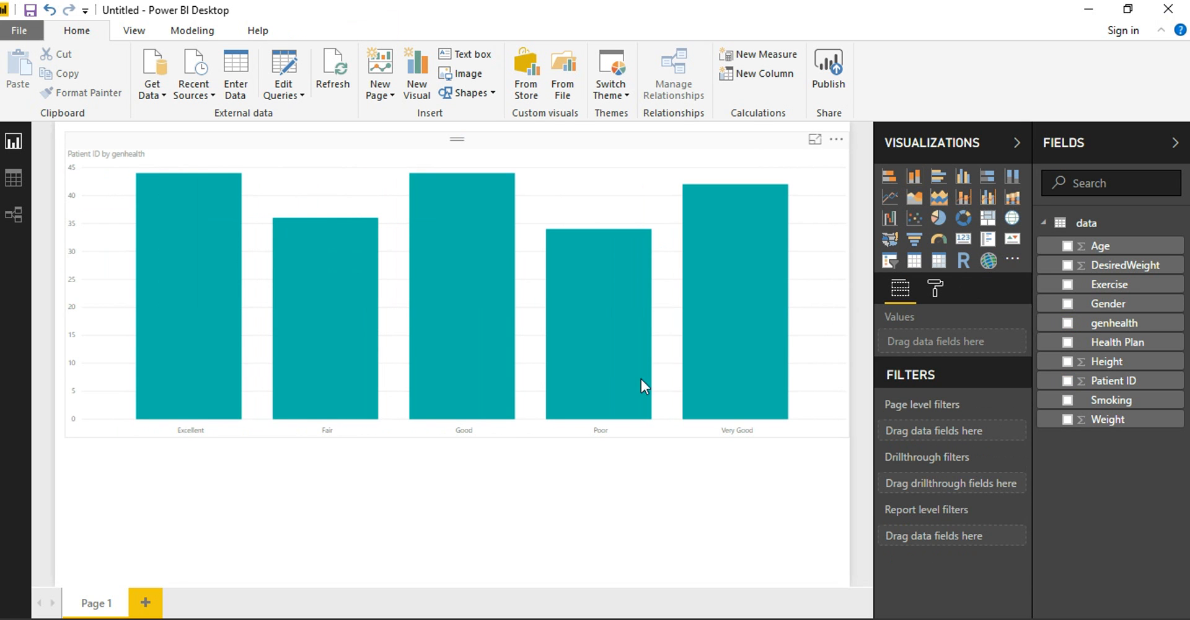
mouse_move(590, 180)
mouse_down()
mouse_move(468, 416)
mouse_move(490, 309)
mouse_move(572, 181)
mouse_up()
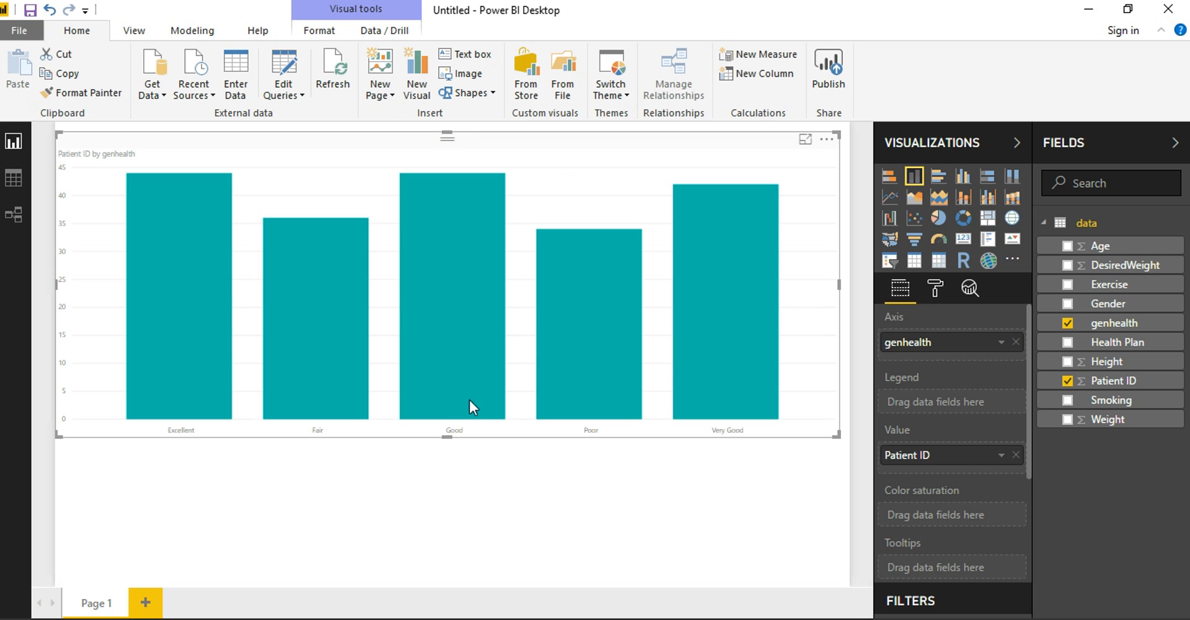
drag(447, 438, 451, 371)
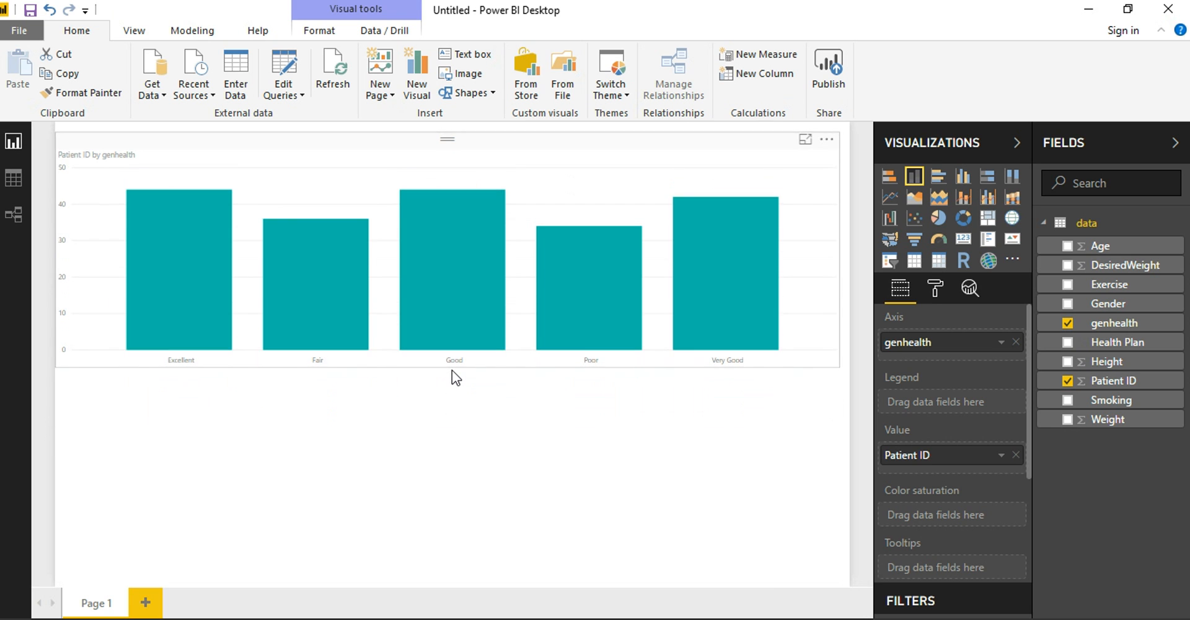
click(456, 377)
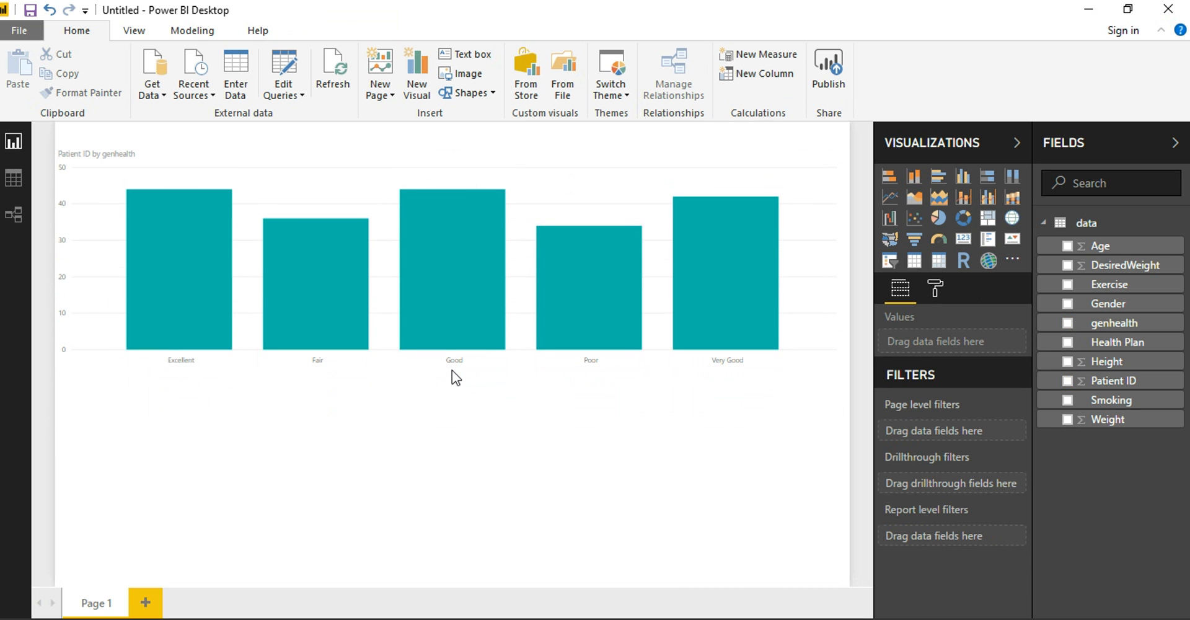
- Add a page-wide clustered column chart below the first chart, with genhealth as axis, Patient ID as value and Gender as legend
click(964, 181)
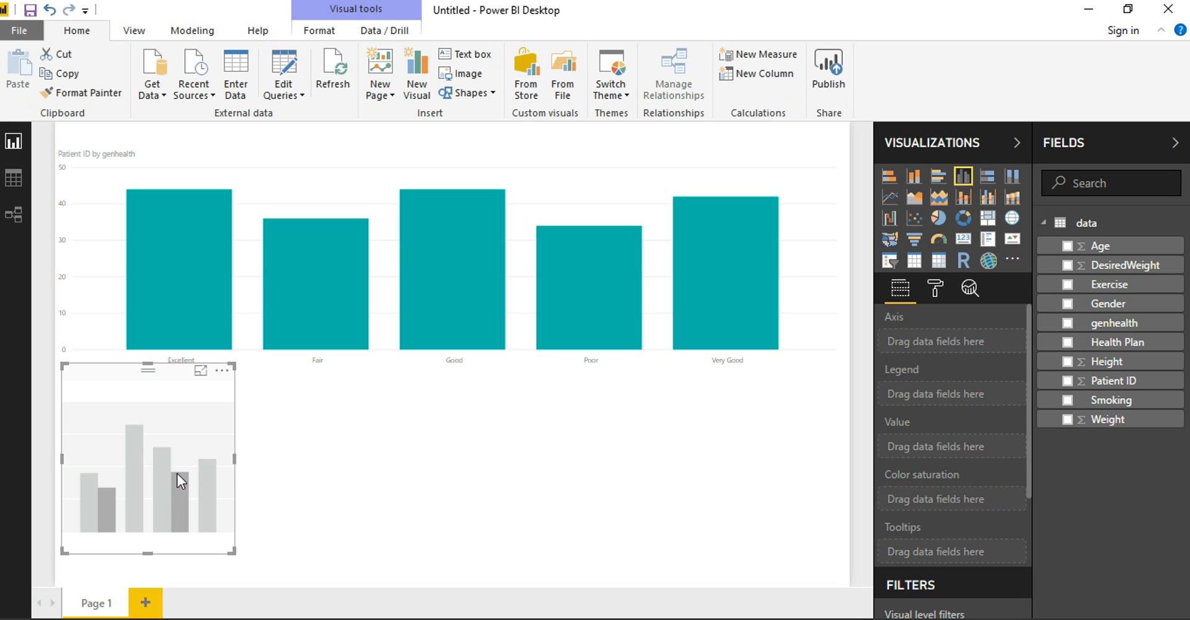
drag(1126, 325, 976, 347)
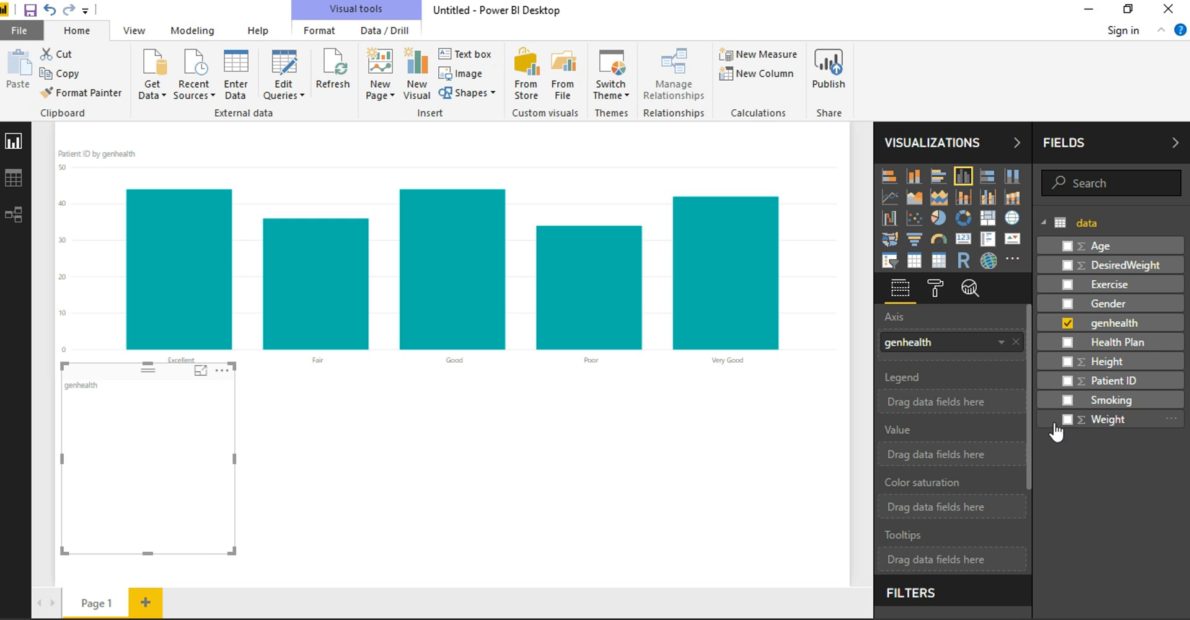
drag(1145, 387, 996, 472)
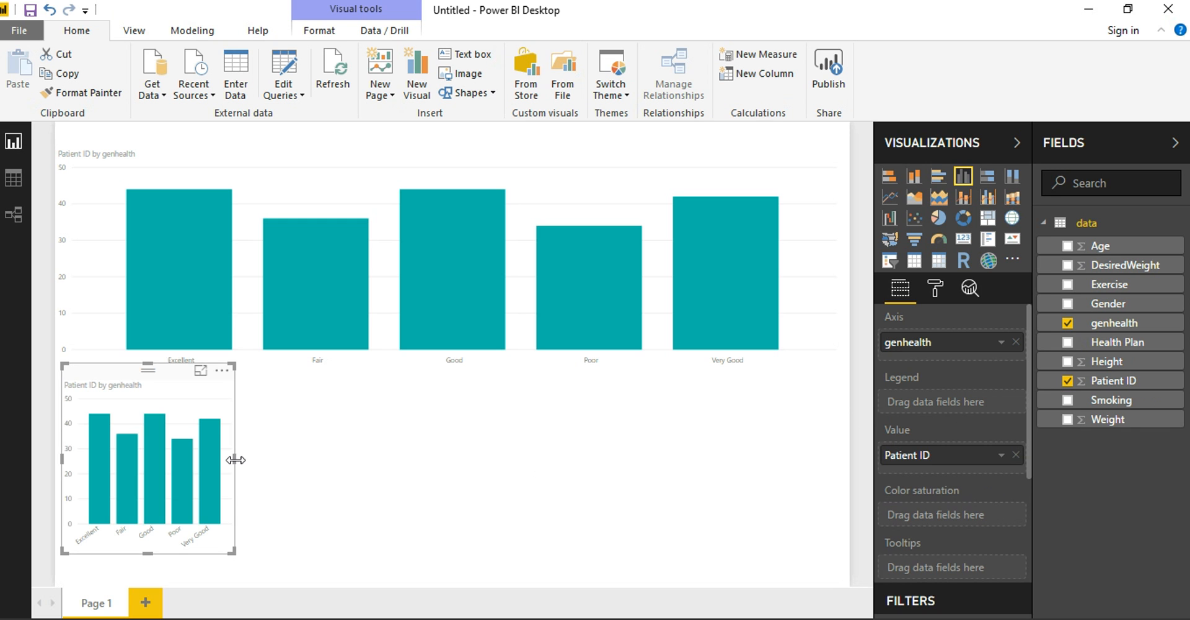
drag(236, 459, 926, 396)
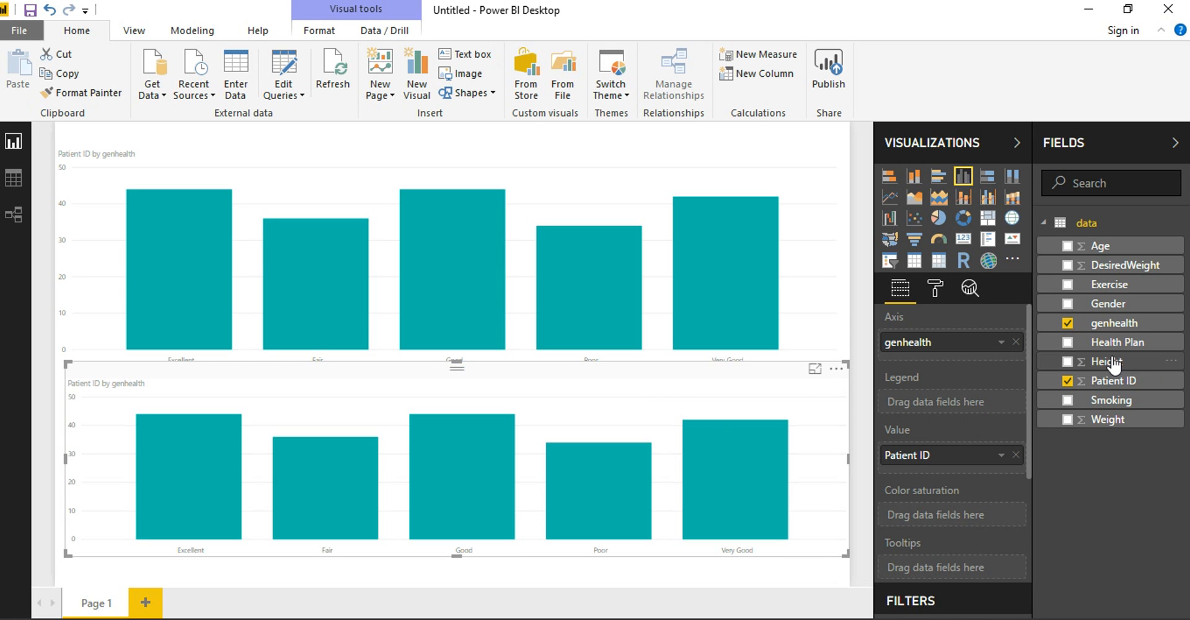
drag(1124, 303, 966, 404)
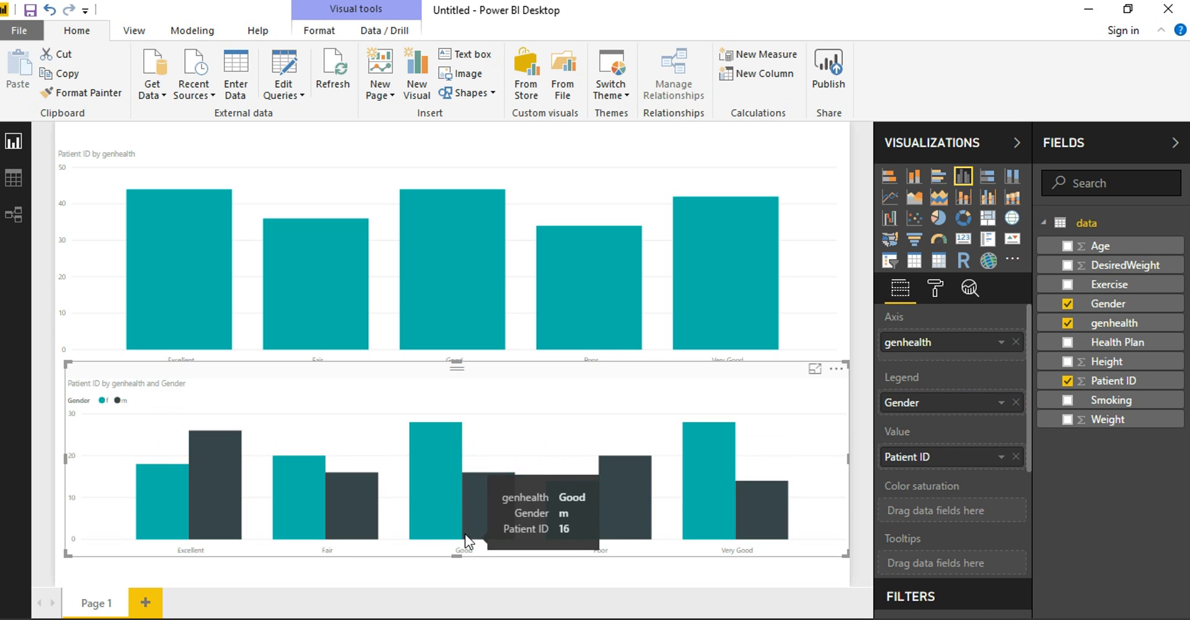
- Add Gender as the legend of the stacked column chart and move that chart up to the page's upper edge
click(627, 181)
drag(1110, 304, 972, 416)
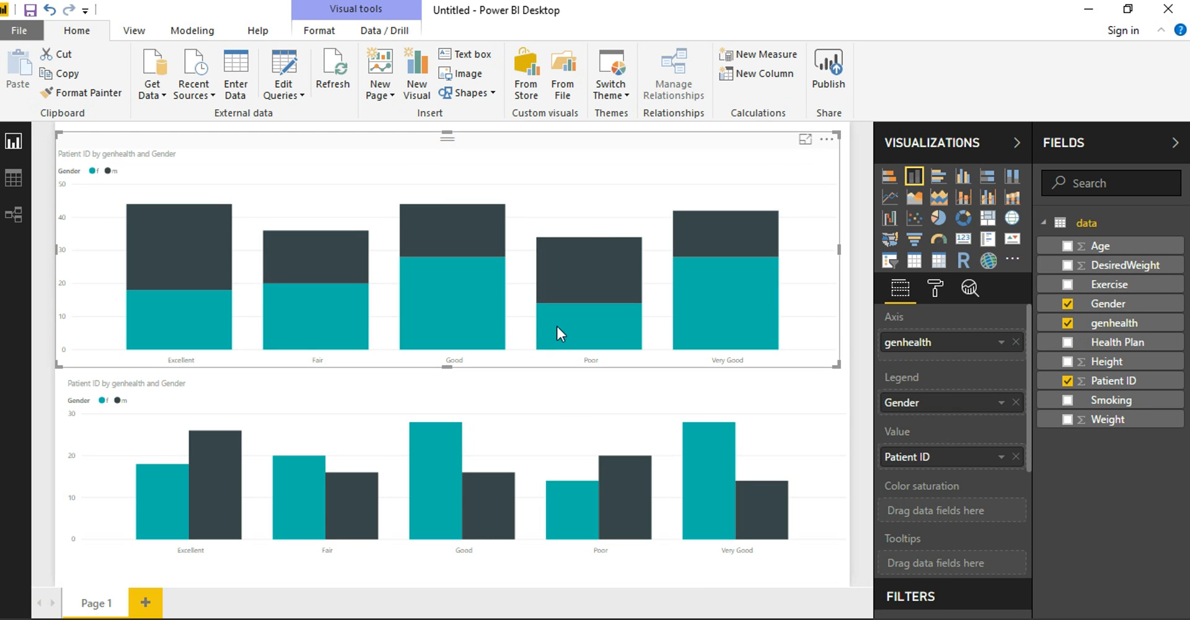
drag(574, 176, 567, 133)
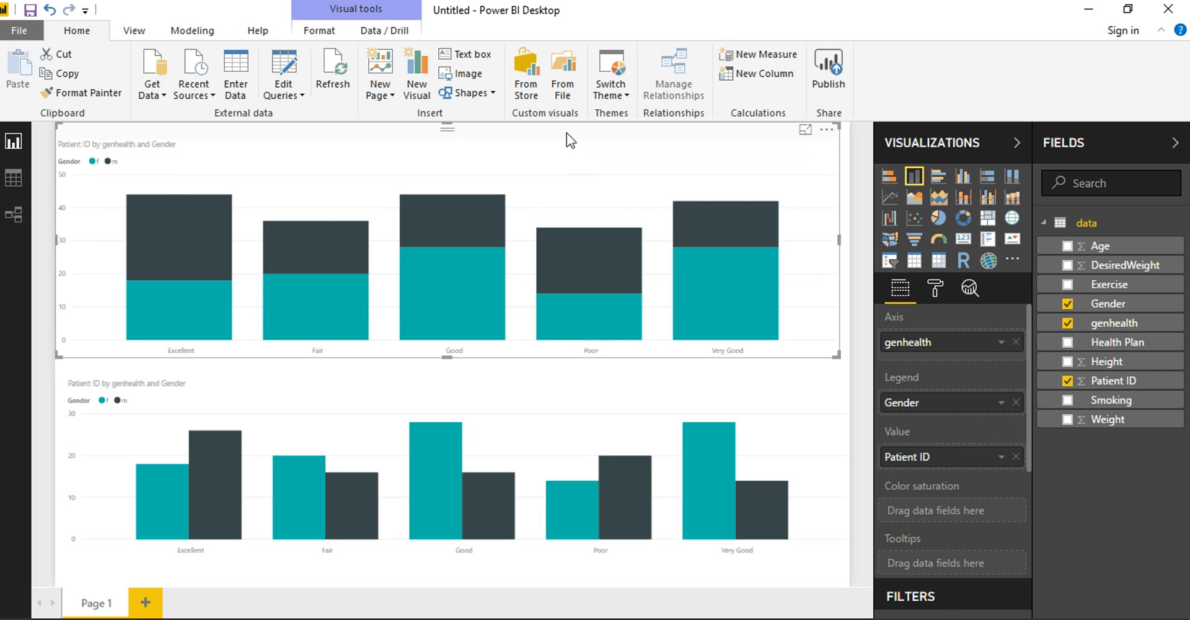
- Delete the clustered column chart and remove Gender from the stacked column chart's legend
click(493, 402)
key(Delete)
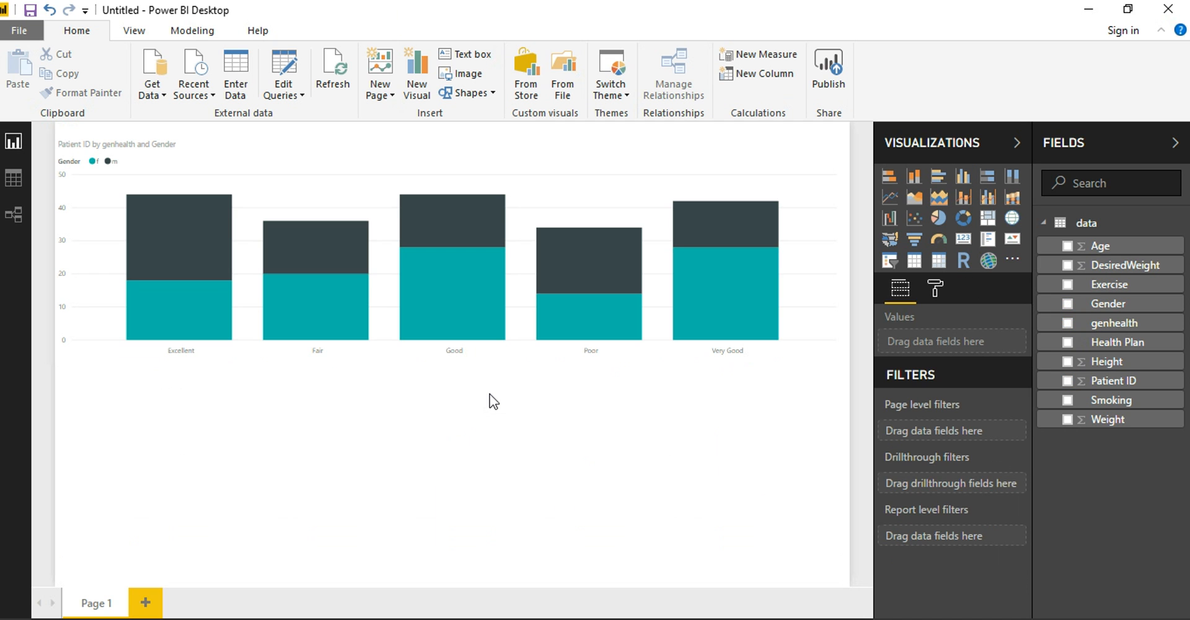
click(517, 185)
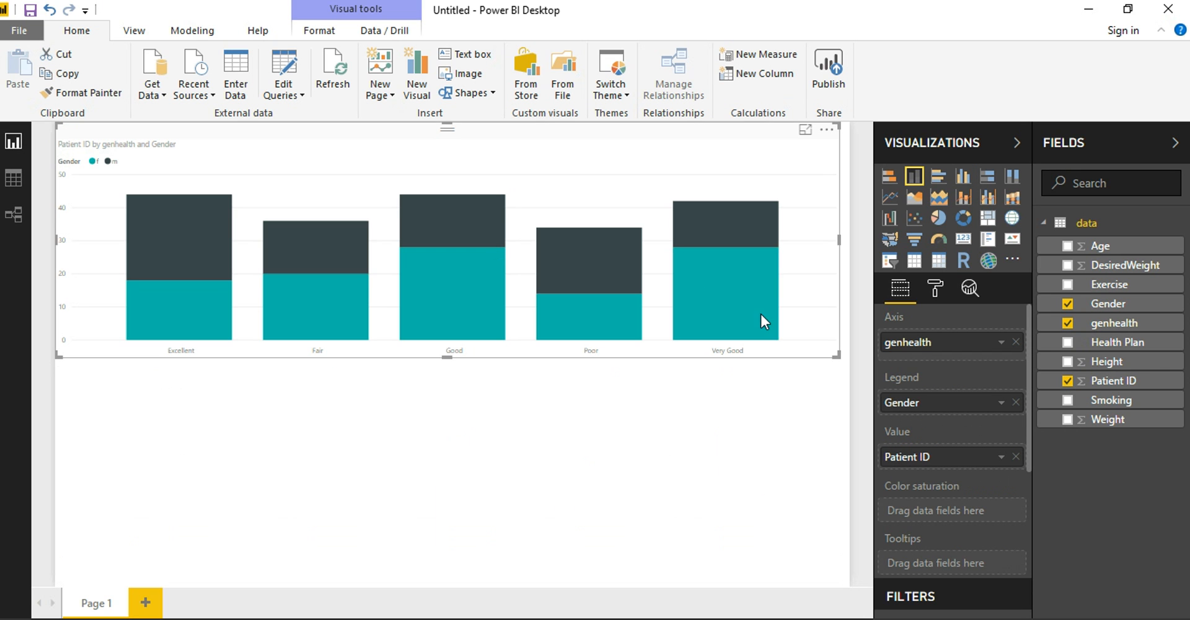
click(1017, 403)
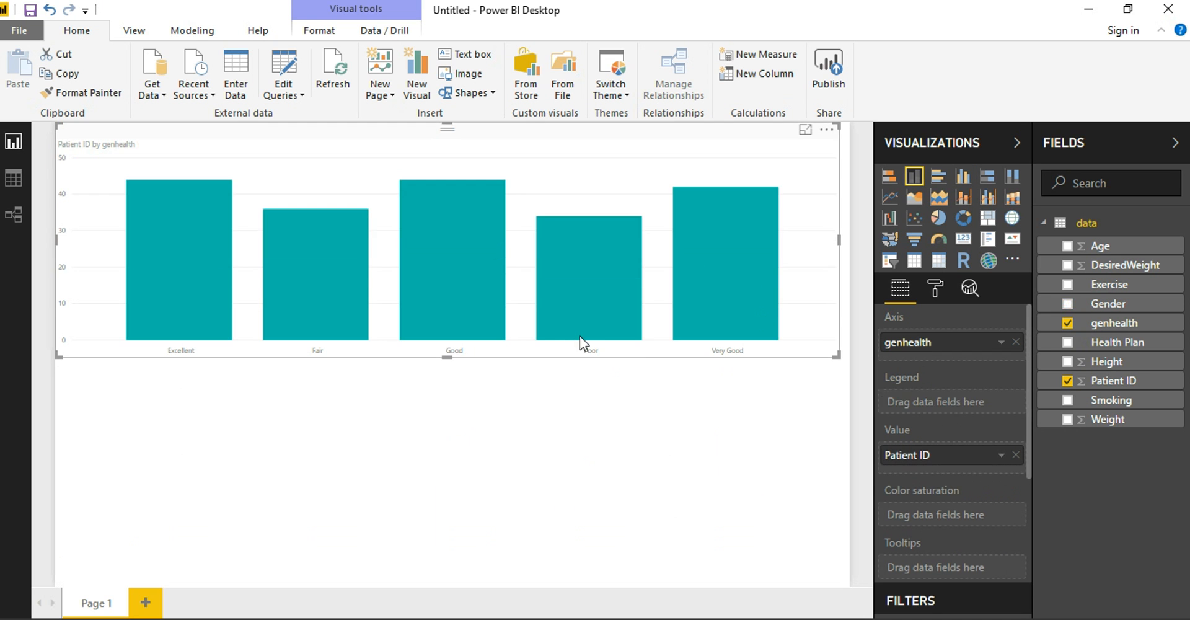
- Shorten the stacked column chart slightly and sort its columns by Patient ID
drag(447, 357, 444, 349)
click(445, 349)
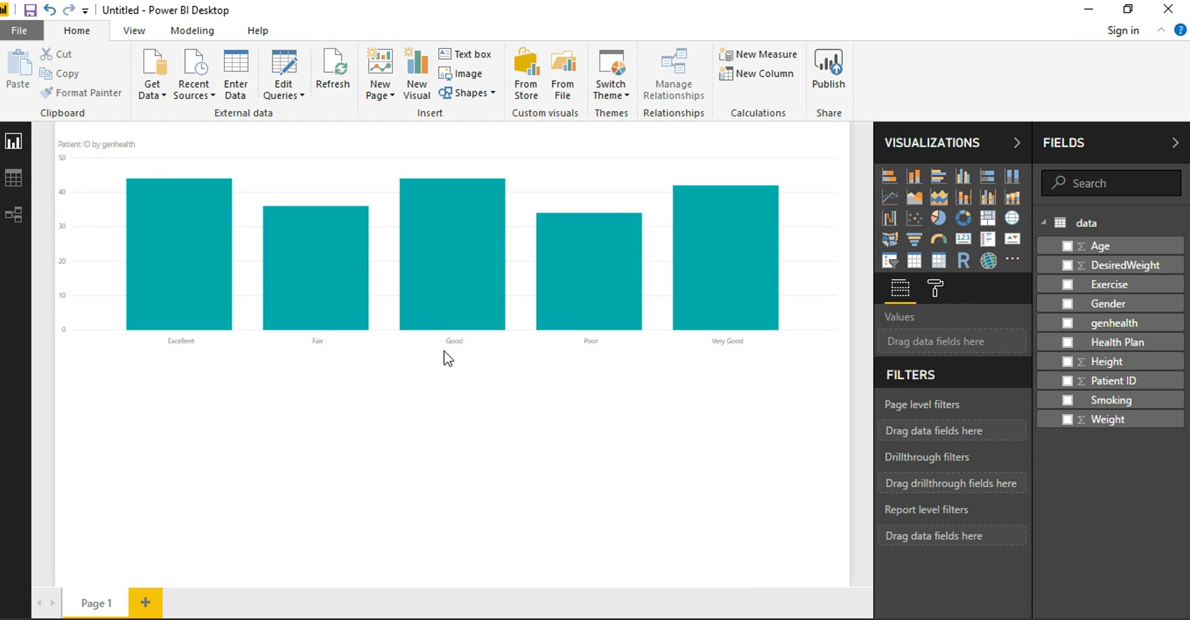
click(593, 147)
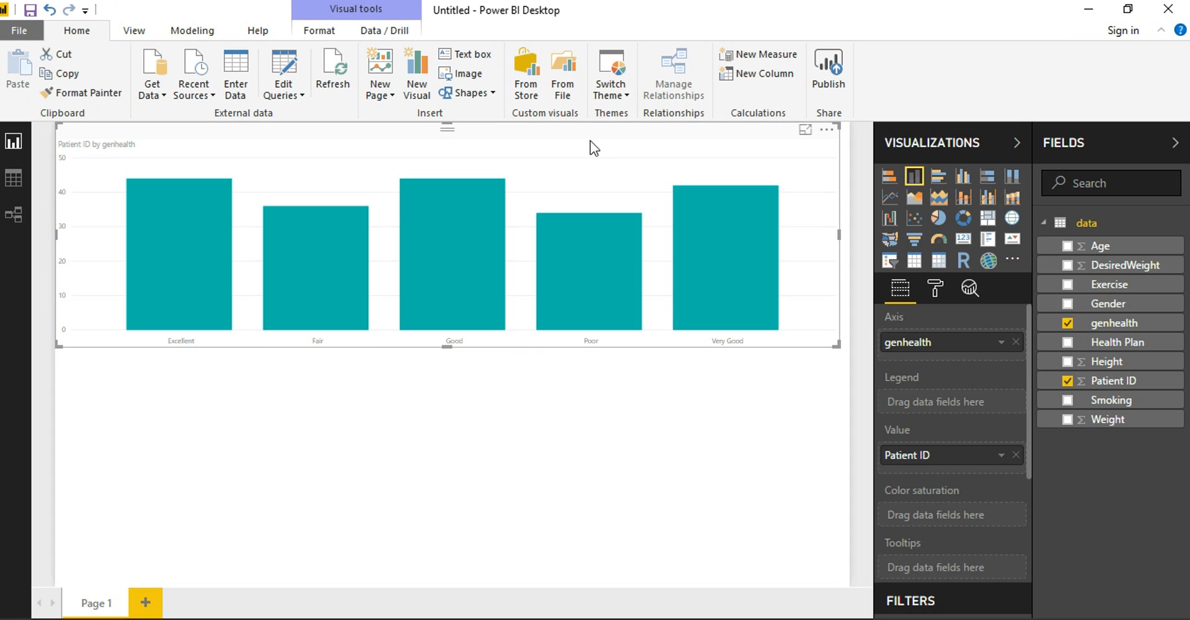
click(828, 130)
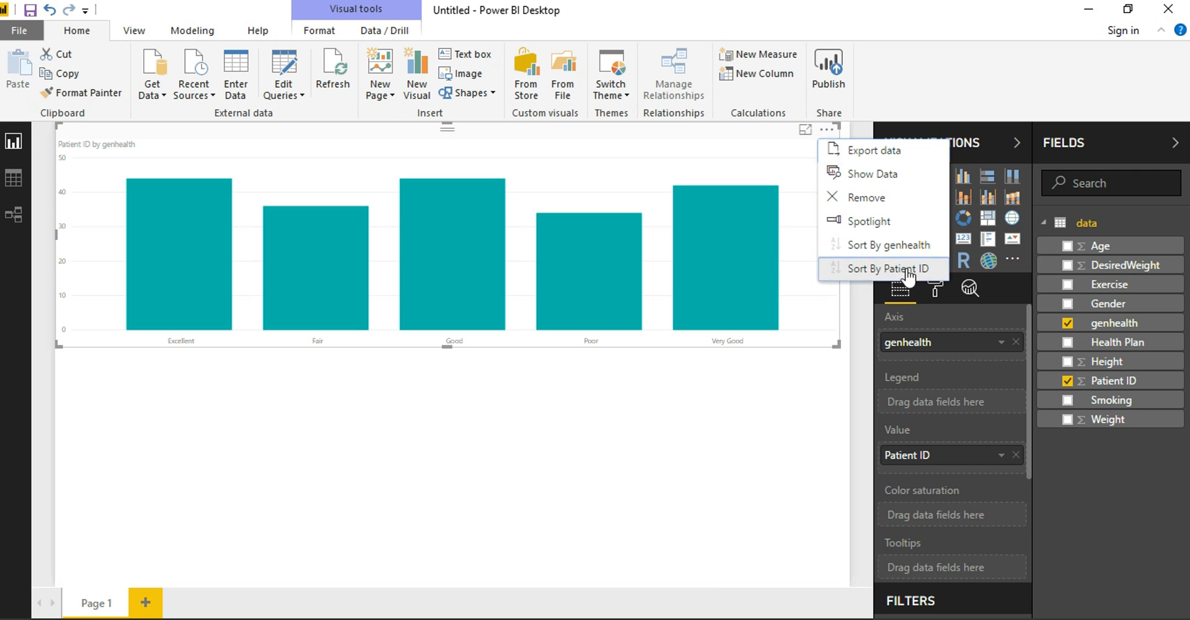
click(888, 268)
click(571, 415)
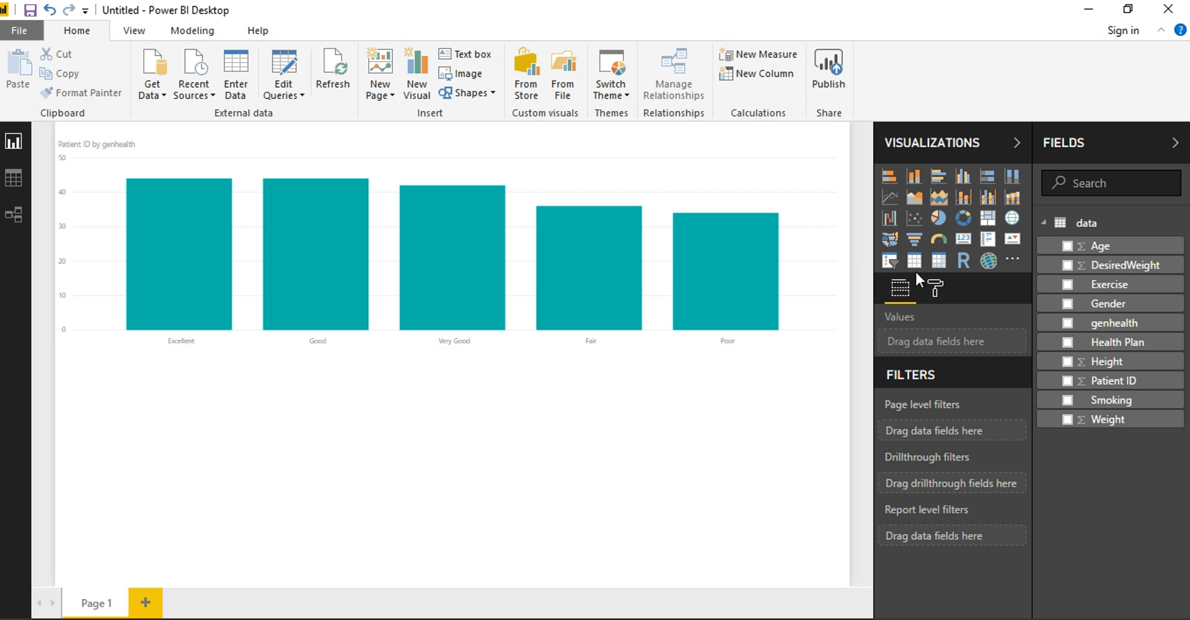
- Add a page-wide matrix below the column chart, with genhealth as rows and Patient ID as values
click(940, 265)
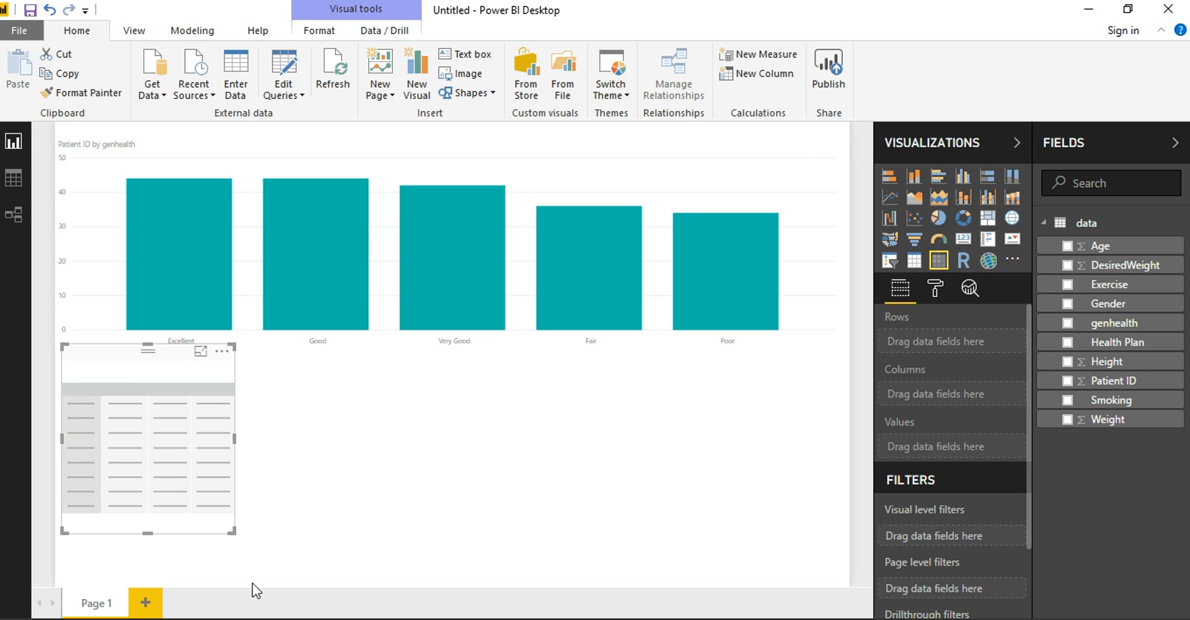
drag(233, 531, 611, 566)
drag(698, 574, 874, 564)
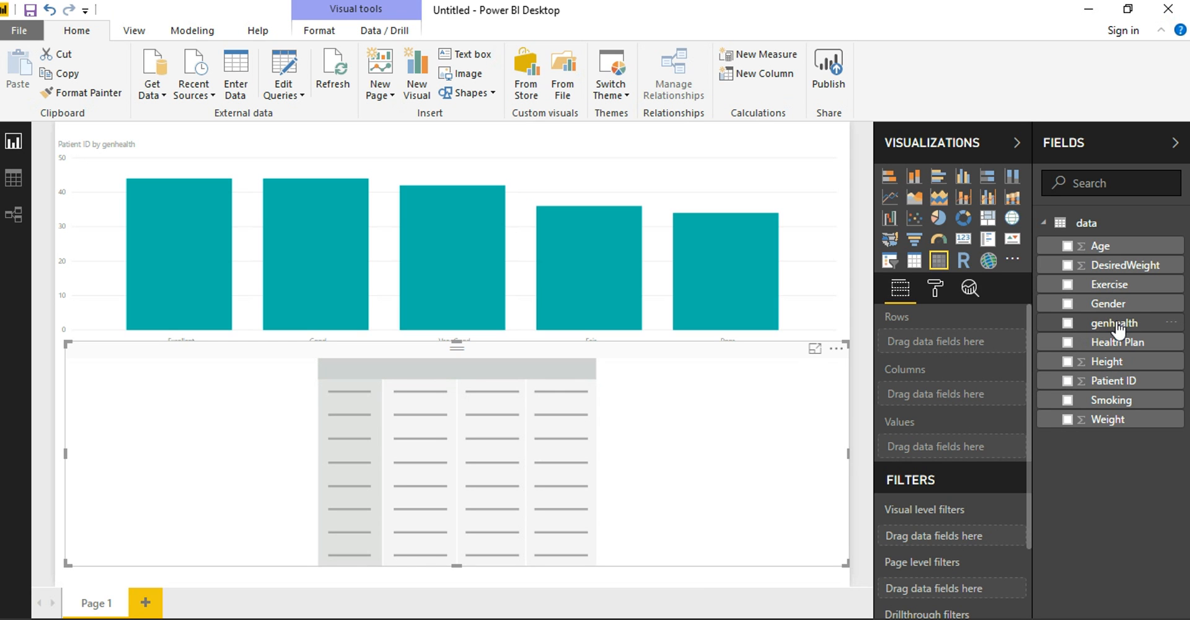
drag(1116, 328, 963, 351)
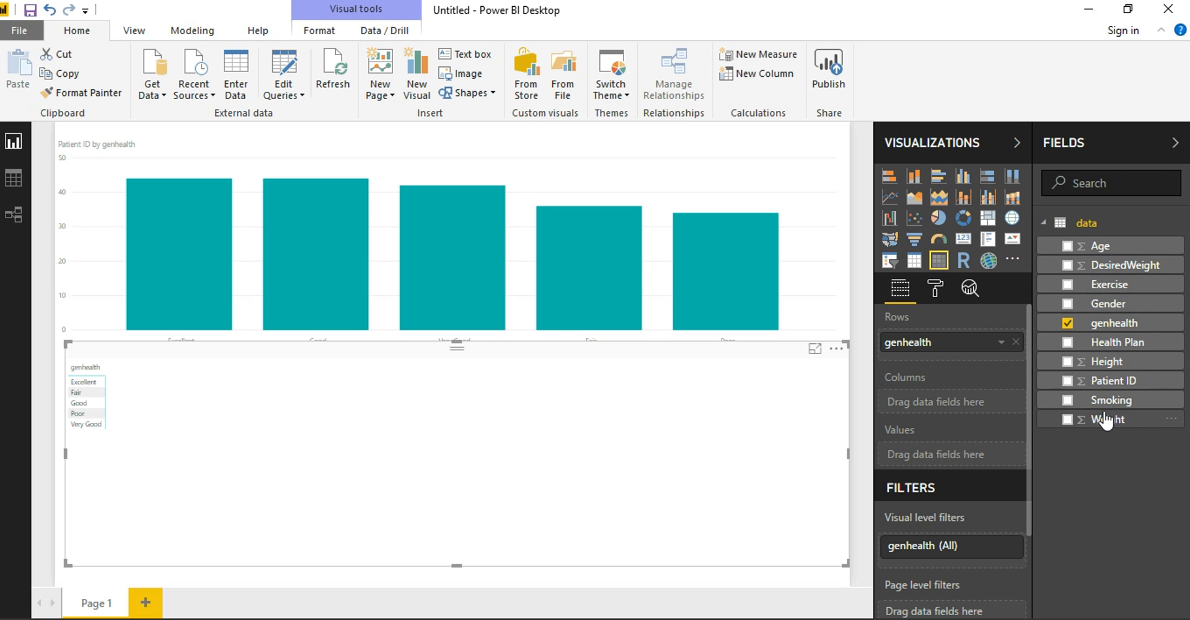
drag(1109, 381, 969, 469)
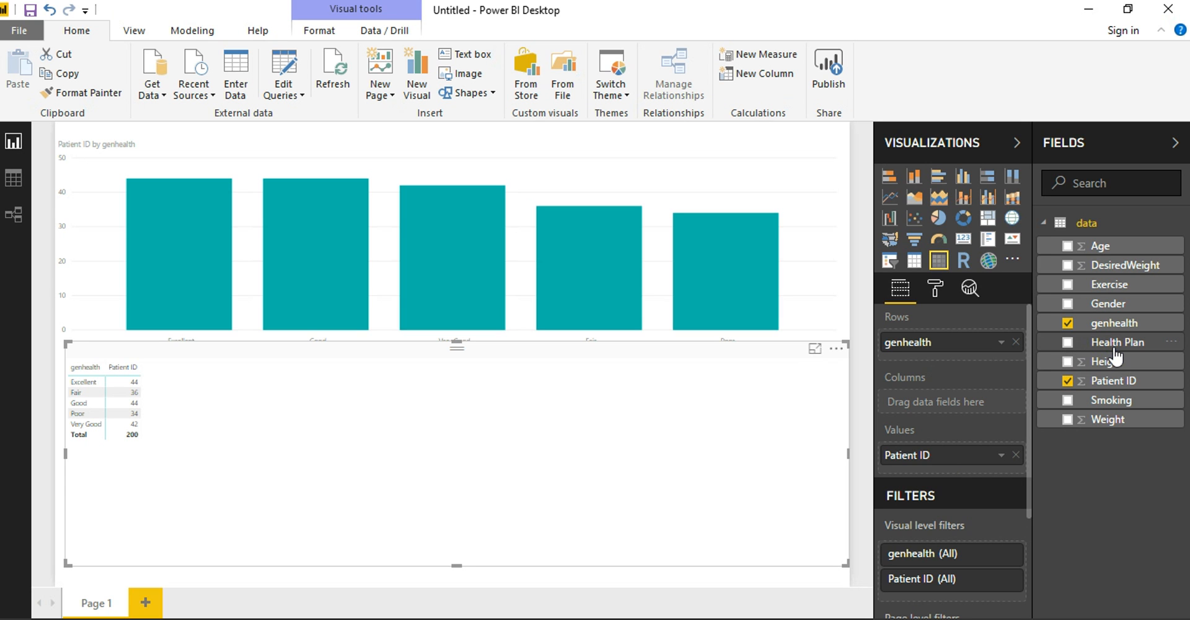
- Try Health Plan as the matrix's columns in focus mode, and remove the field again
drag(1116, 356, 956, 408)
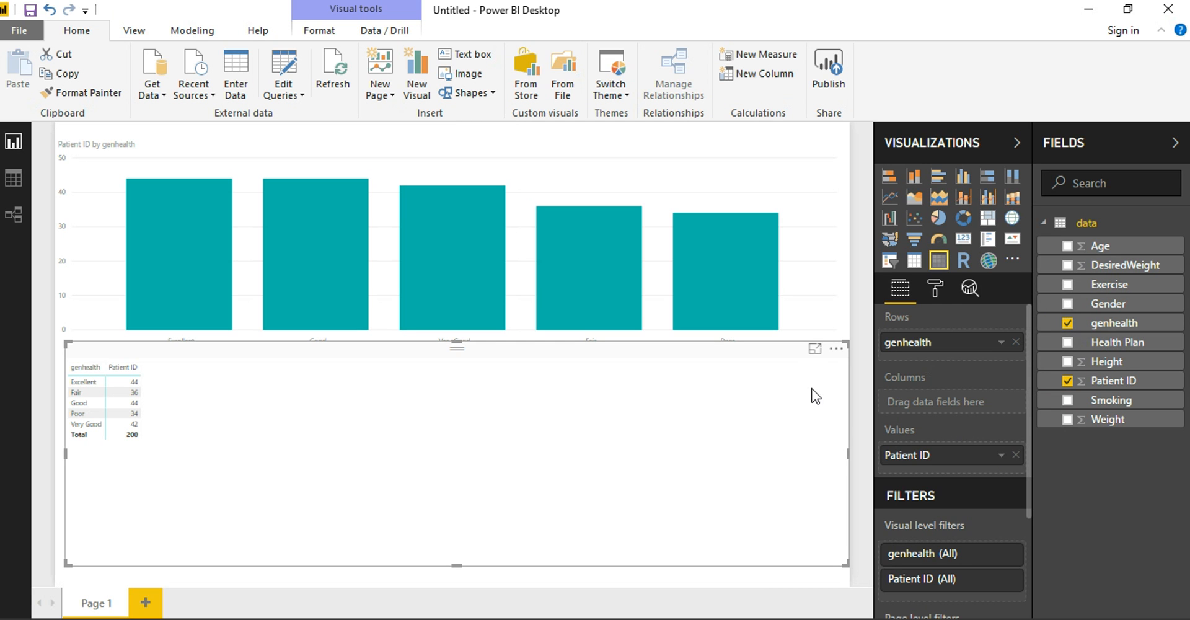
mouse_move(1118, 345)
mouse_down()
mouse_move(880, 413)
mouse_move(958, 403)
mouse_up()
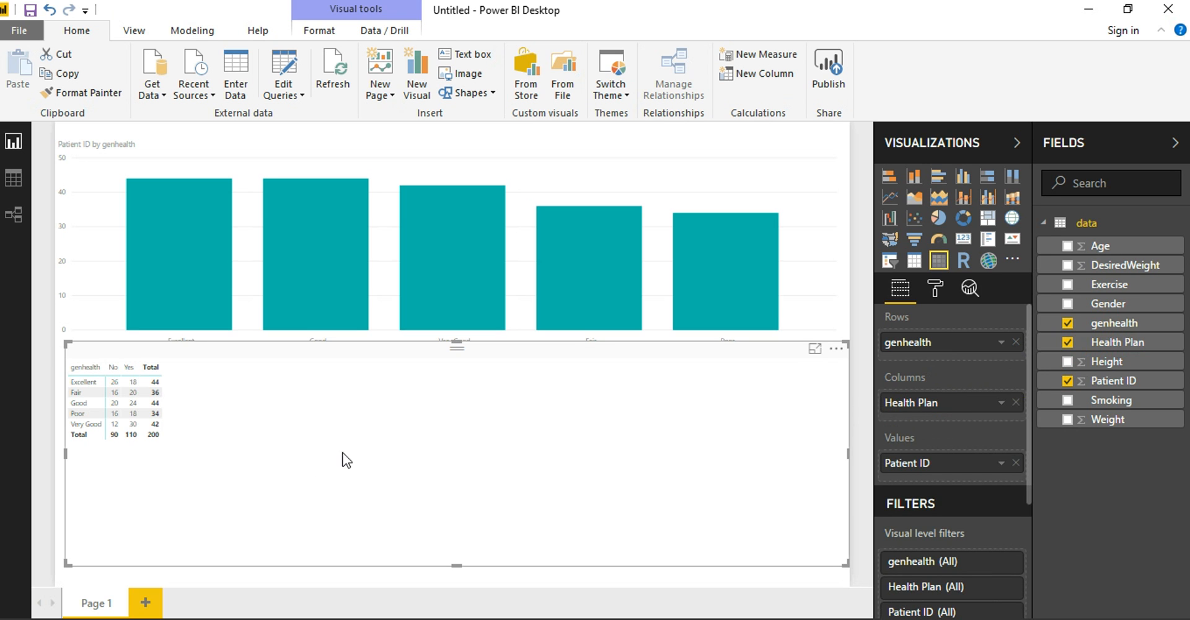
click(815, 351)
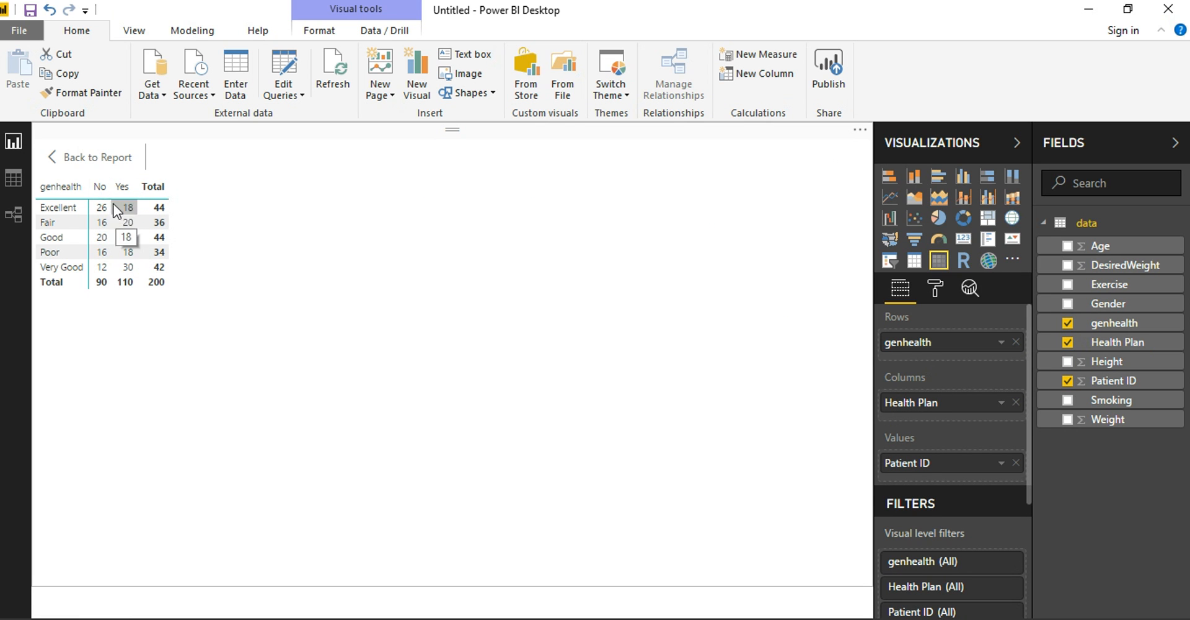
click(99, 158)
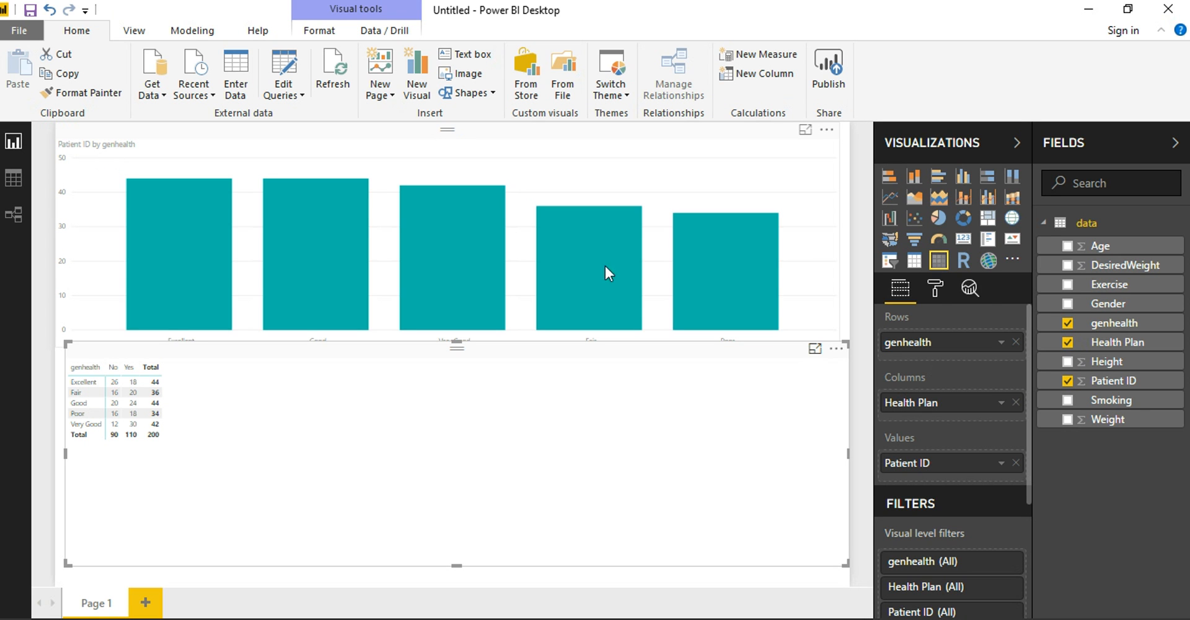
click(1017, 402)
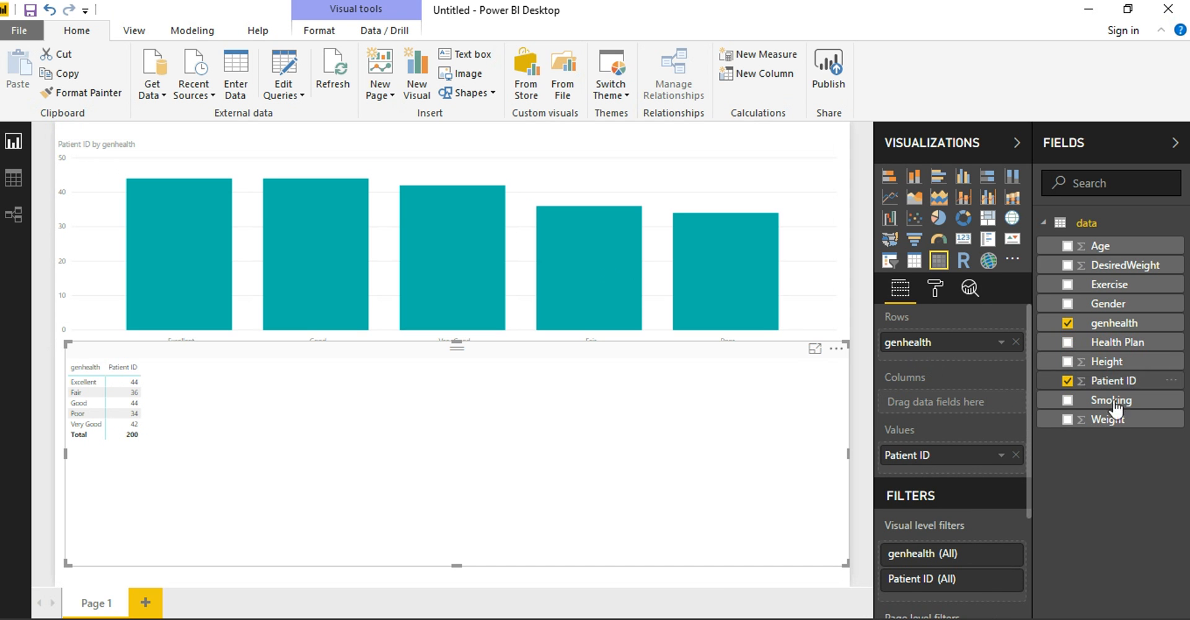
- Add Age as the matrix's columns, view the matrix in focus mode and return to the report
drag(1113, 254, 951, 411)
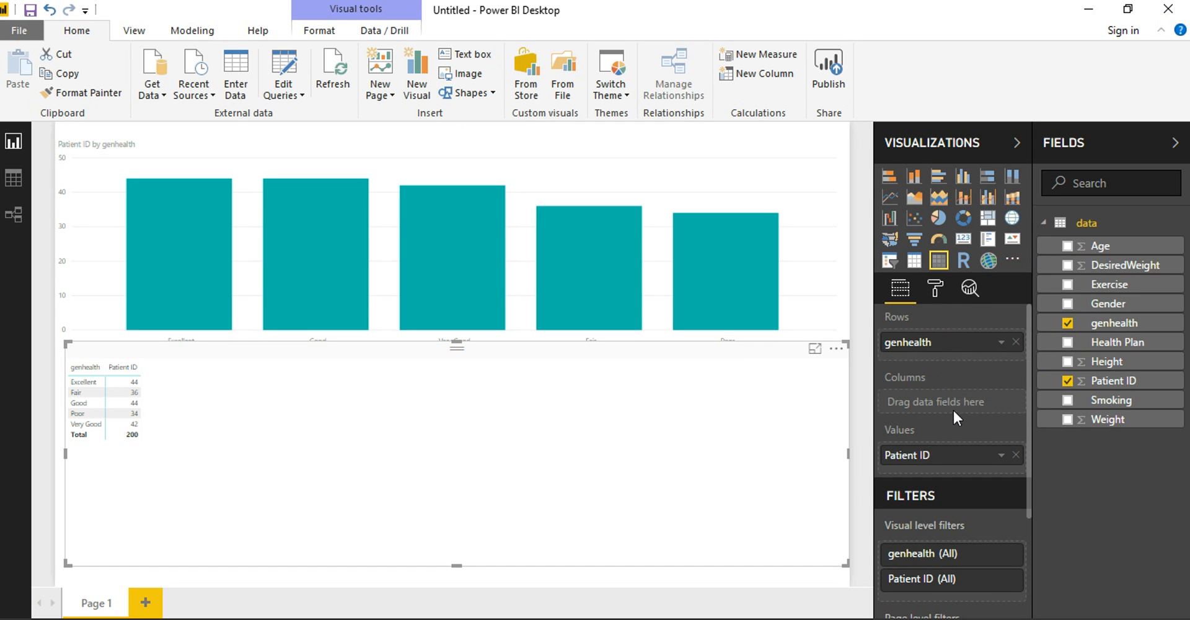
drag(1116, 251, 955, 400)
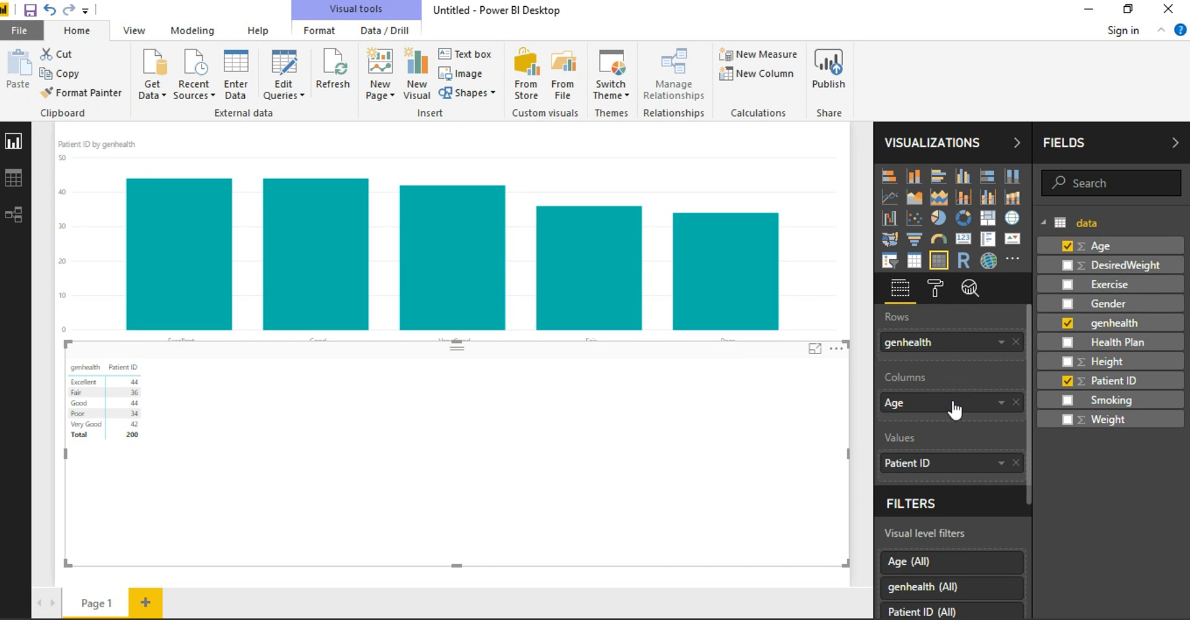
click(816, 349)
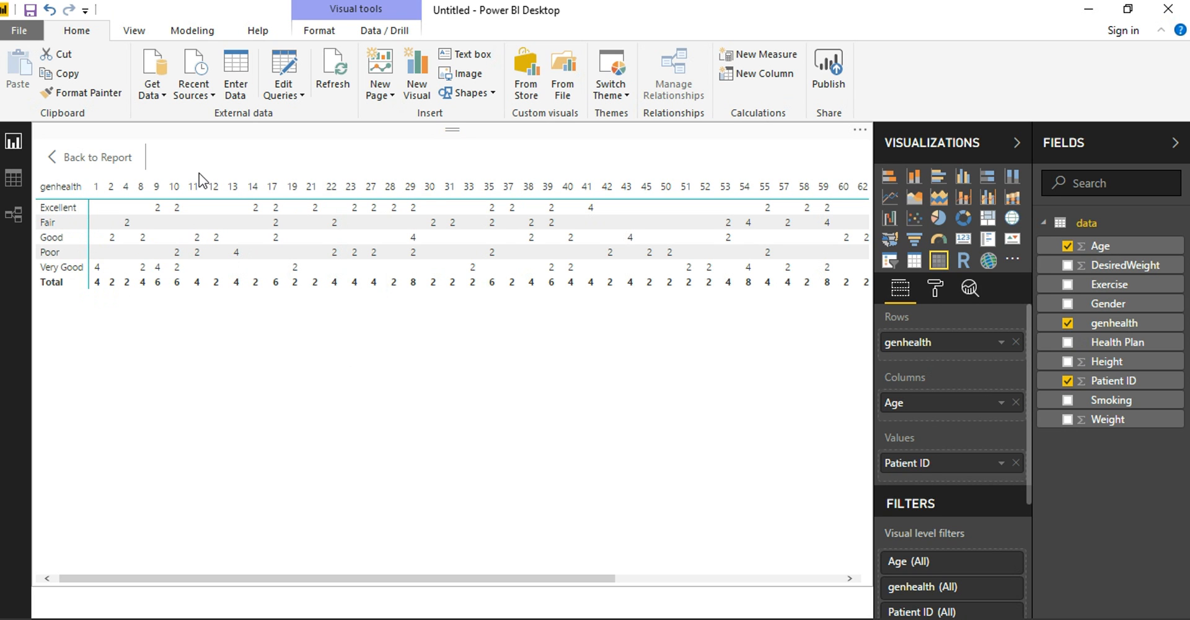
click(116, 159)
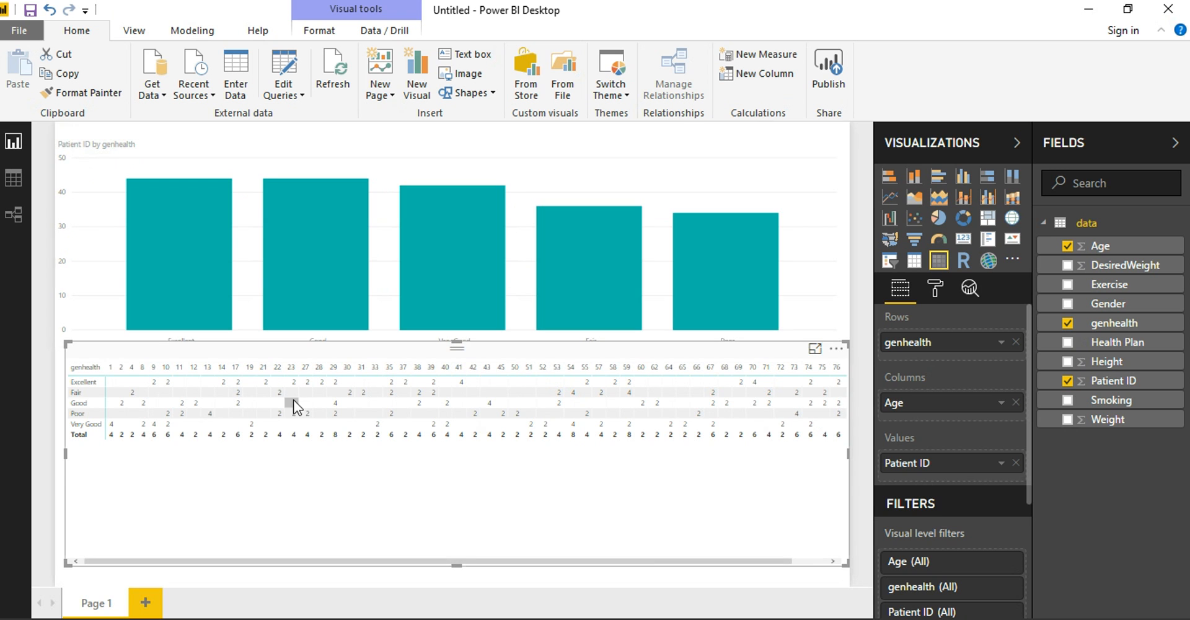
click(866, 408)
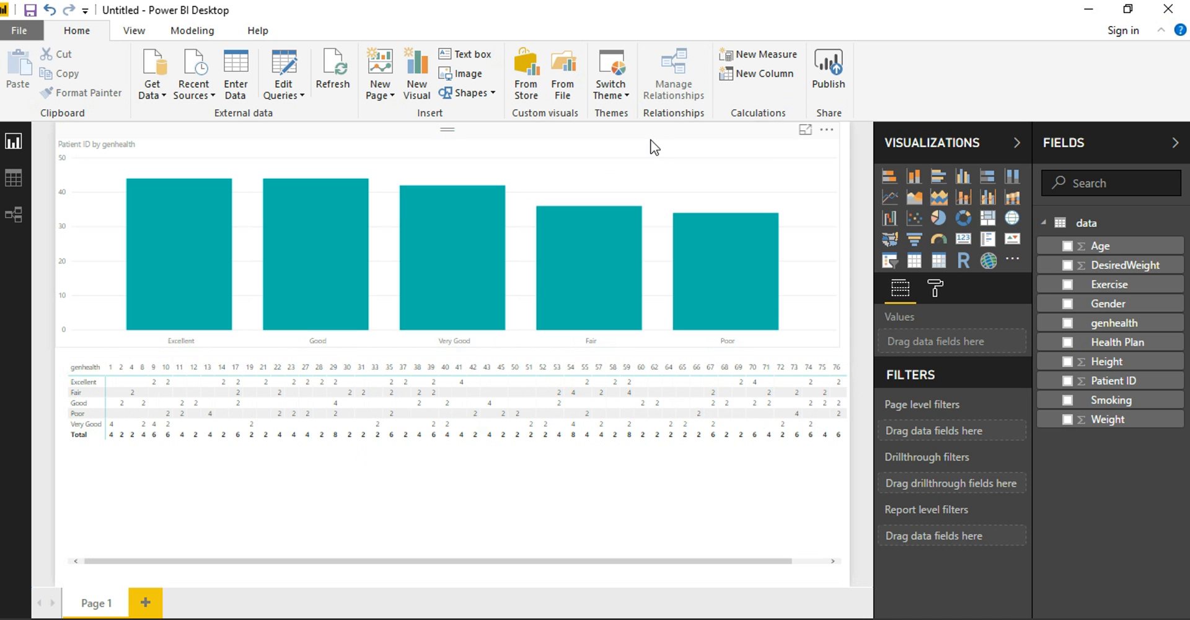
- Filter the matrix through the chart's Fair column, Poor column and both together, and clear the selection
click(590, 267)
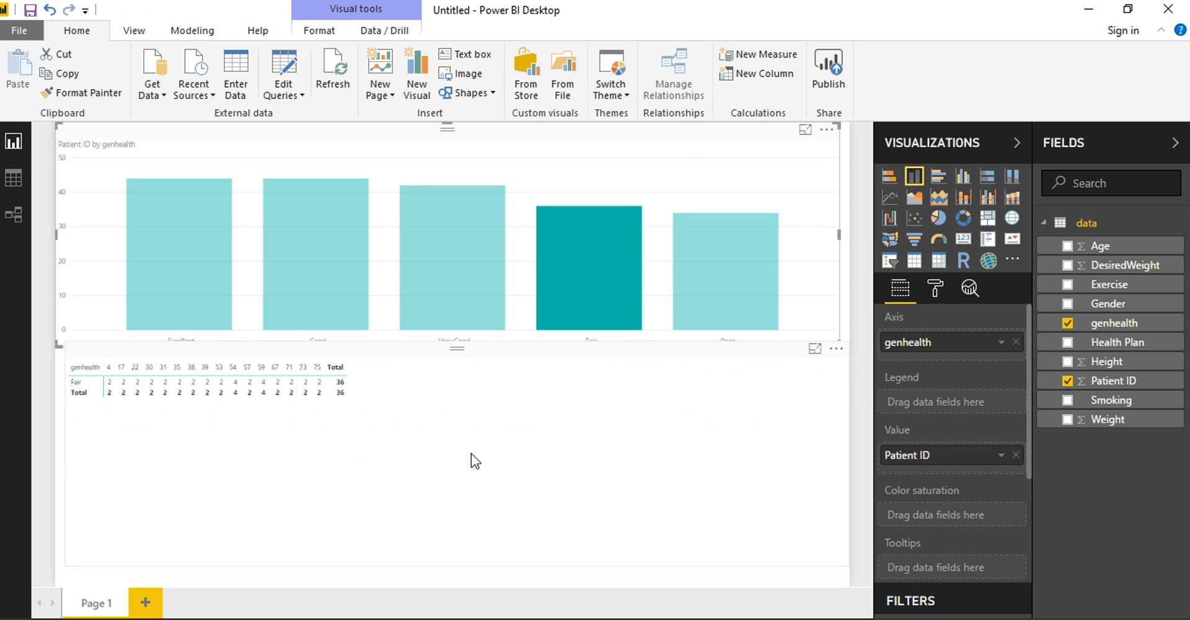
click(708, 273)
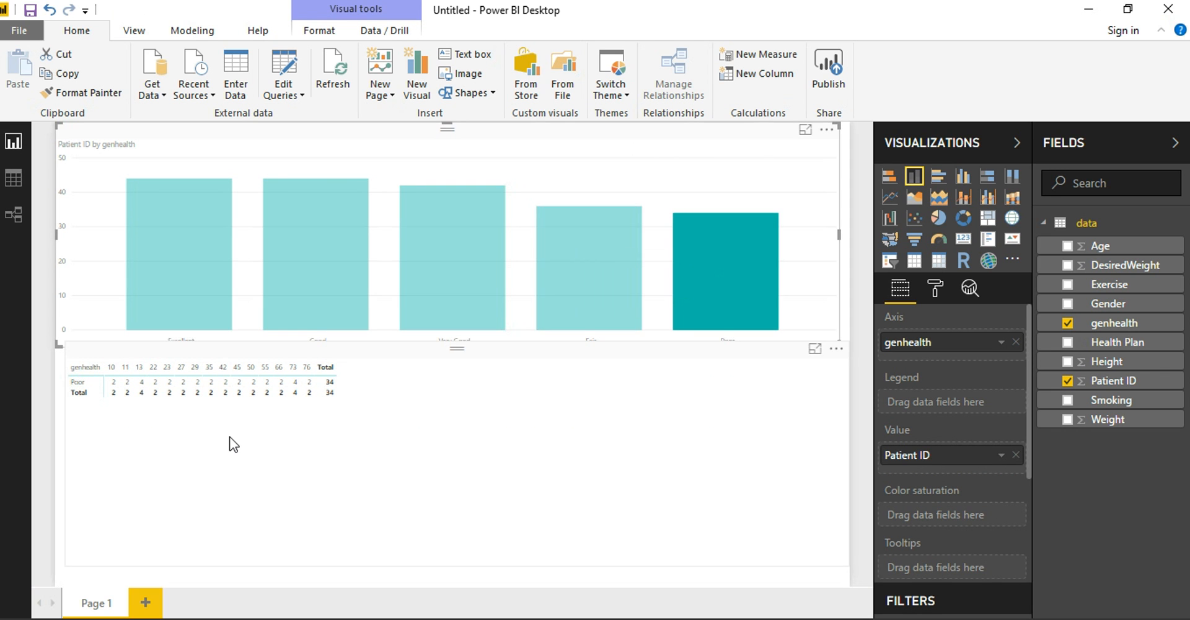
ctrl+click(616, 244)
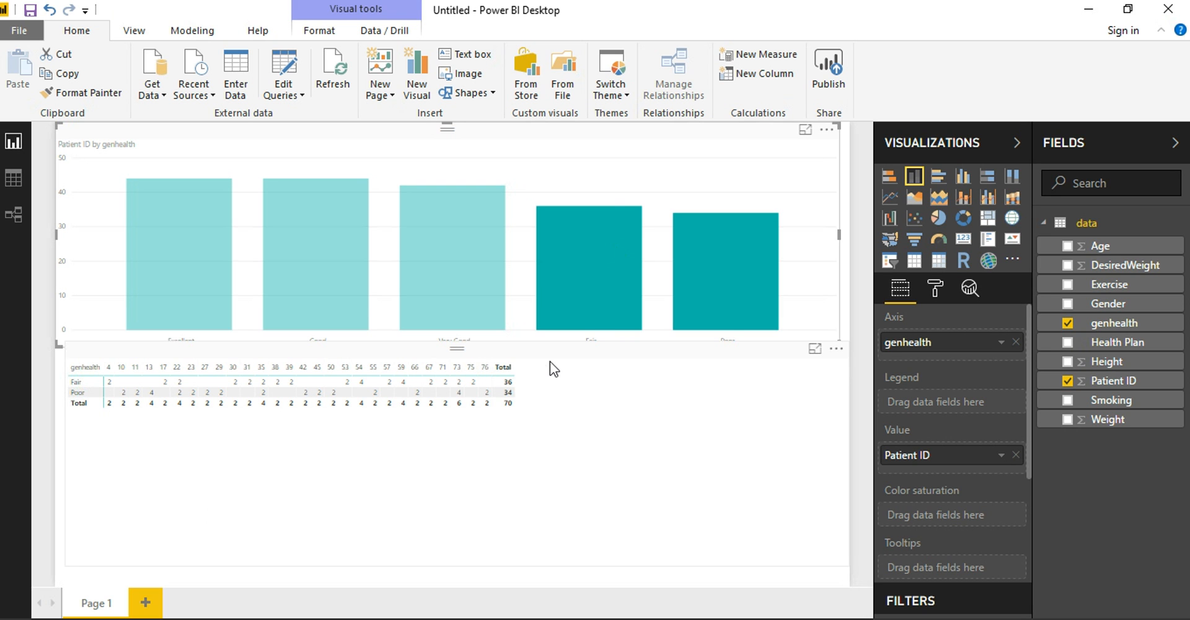
click(611, 207)
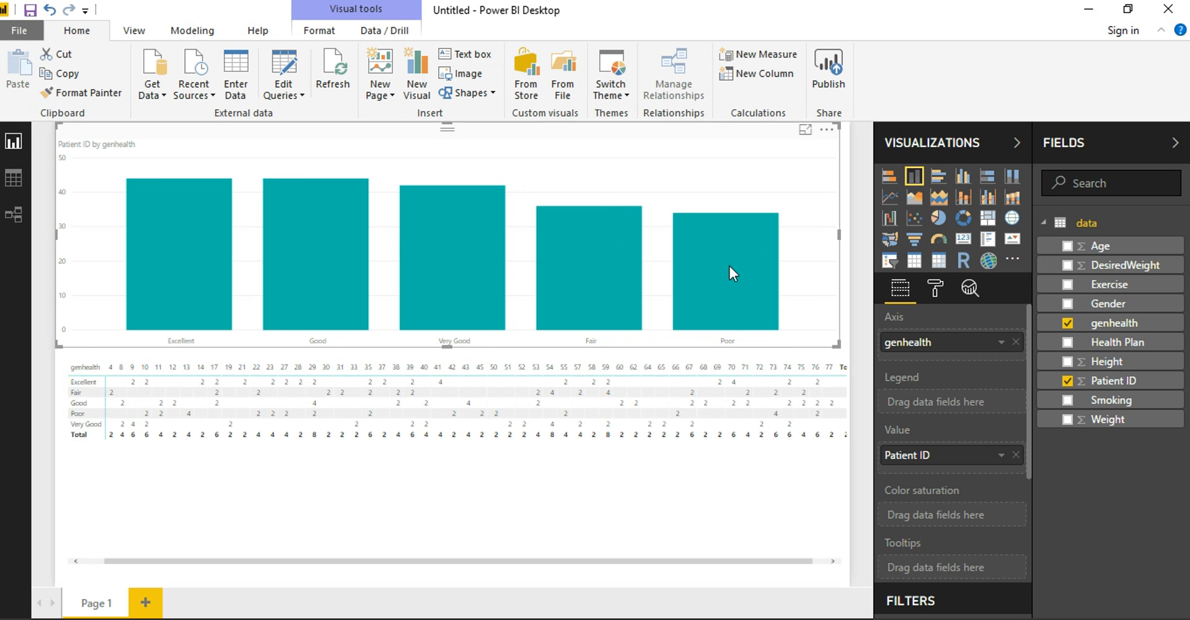
- Edit the column chart's interactions so that its selections have no effect on the matrix, and close interaction editing
mouse_move(729, 267)
mouse_move(501, 247)
click(132, 31)
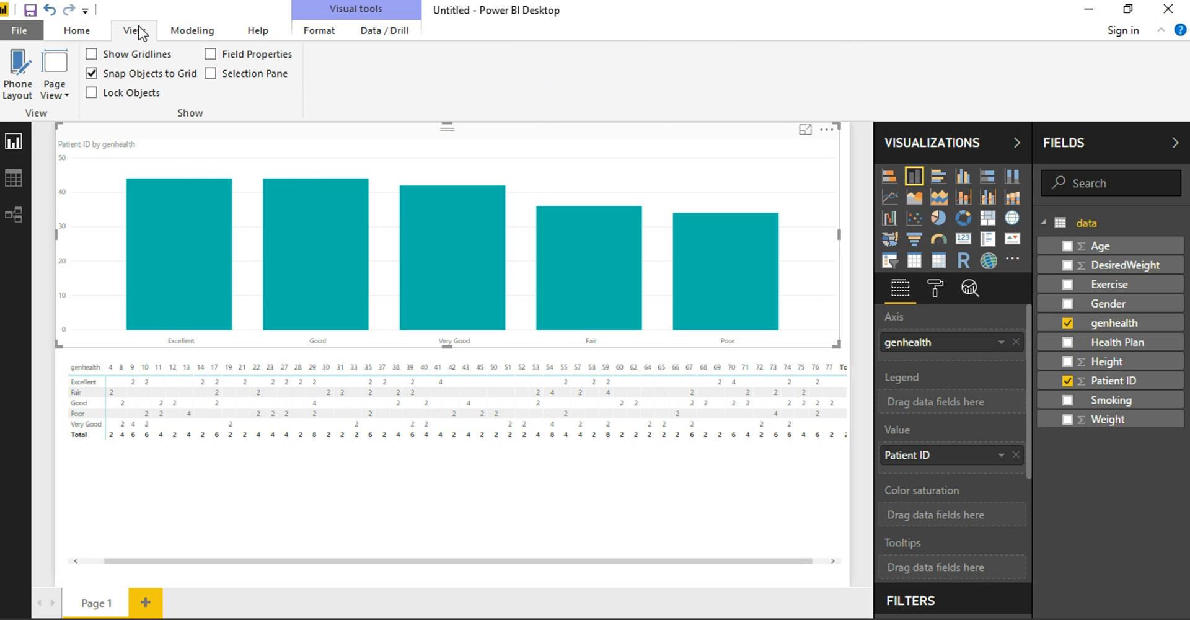
click(216, 28)
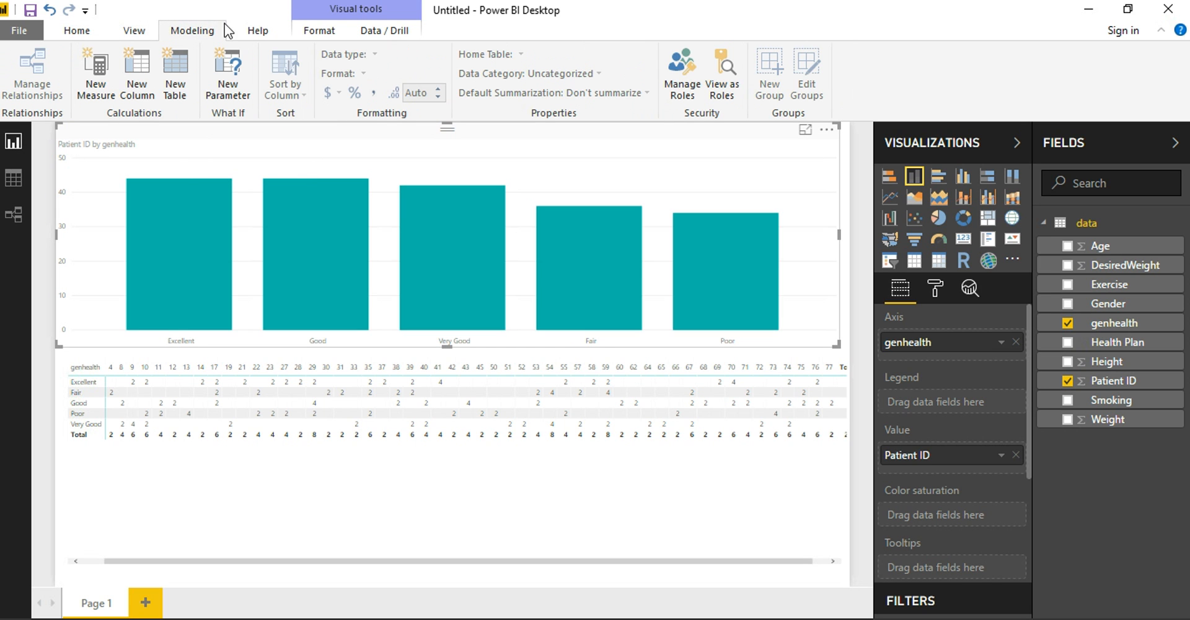
click(251, 29)
click(307, 29)
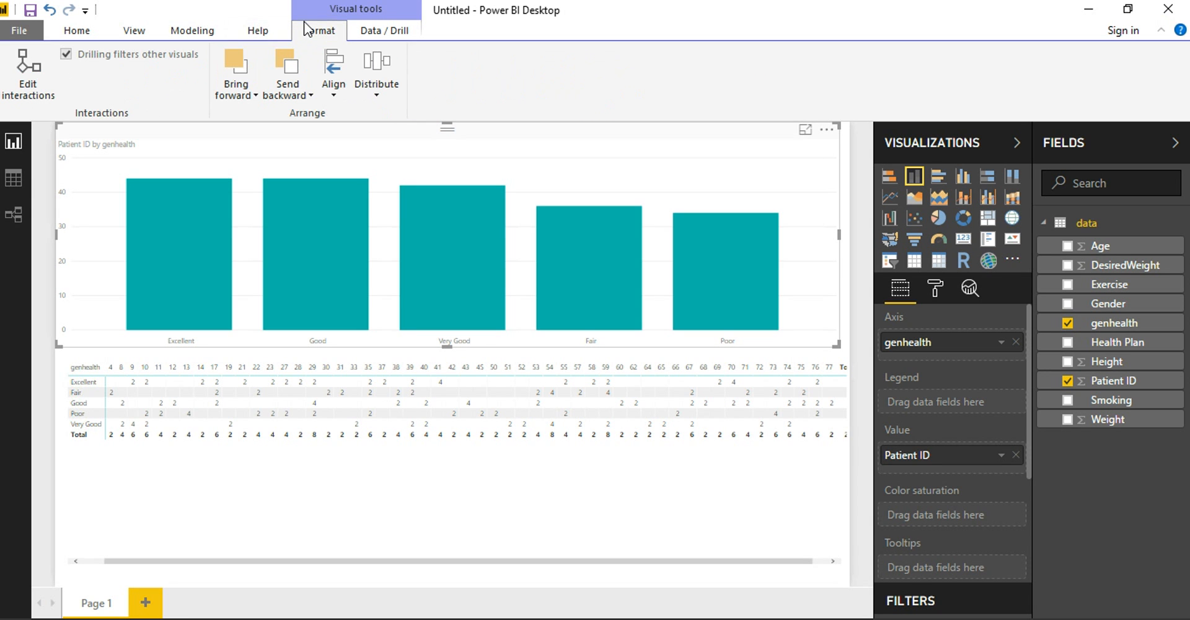
click(24, 83)
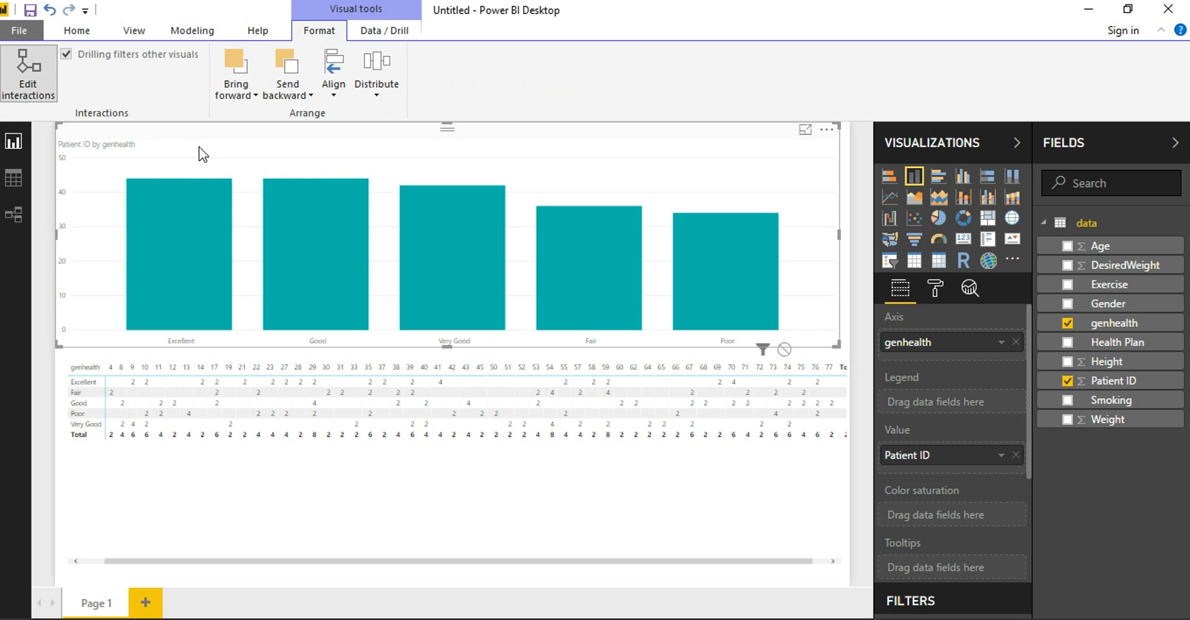
click(338, 465)
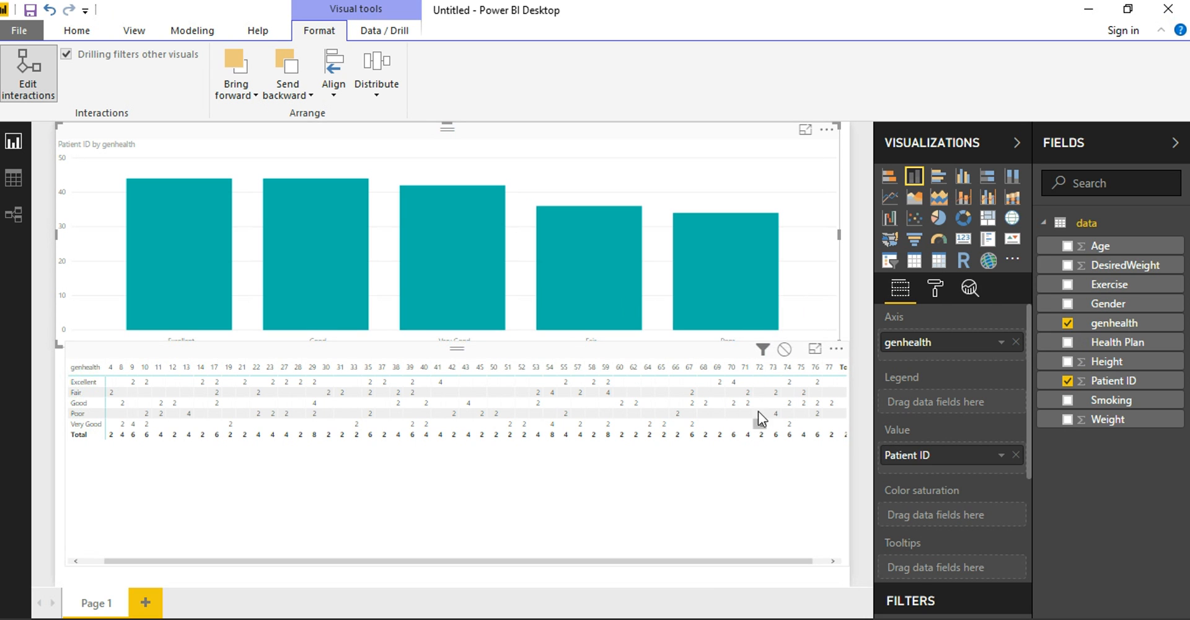
click(792, 358)
click(28, 75)
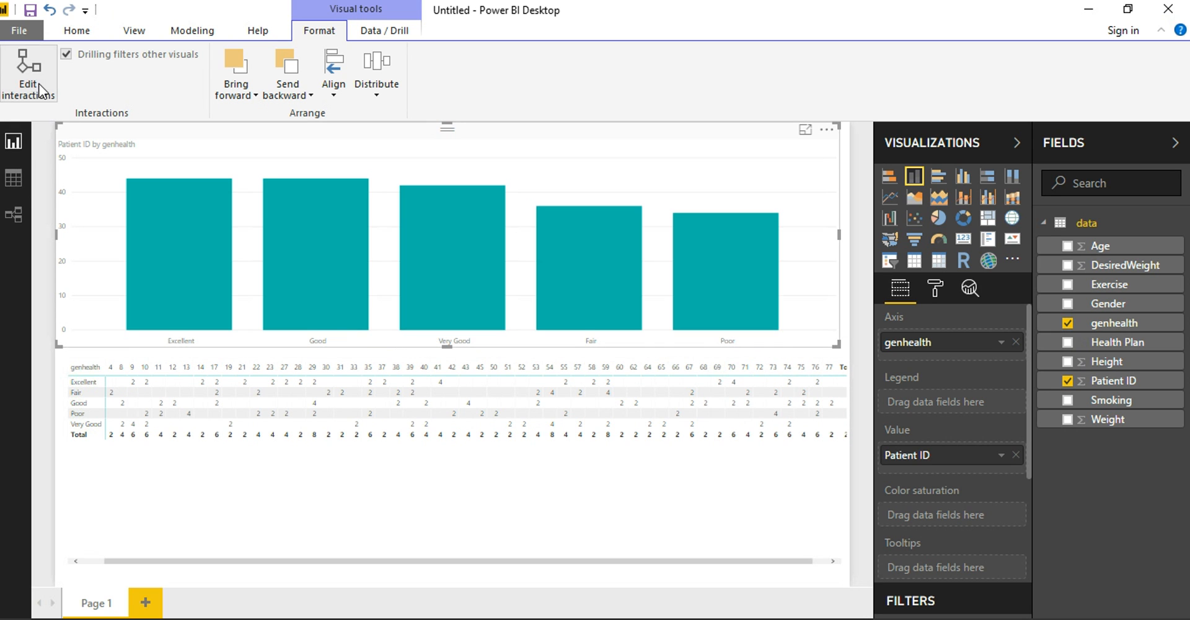
- Test the chart's interaction with the matrix by selecting the Poor and Fair columns, and clear the selection
click(688, 284)
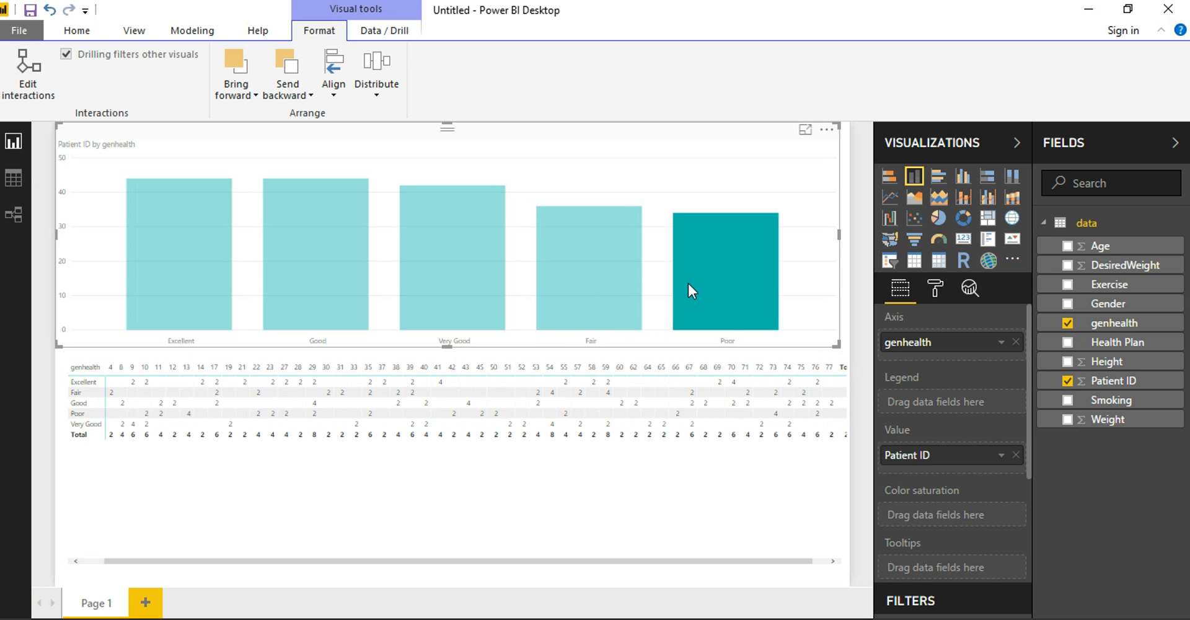
mouse_move(761, 312)
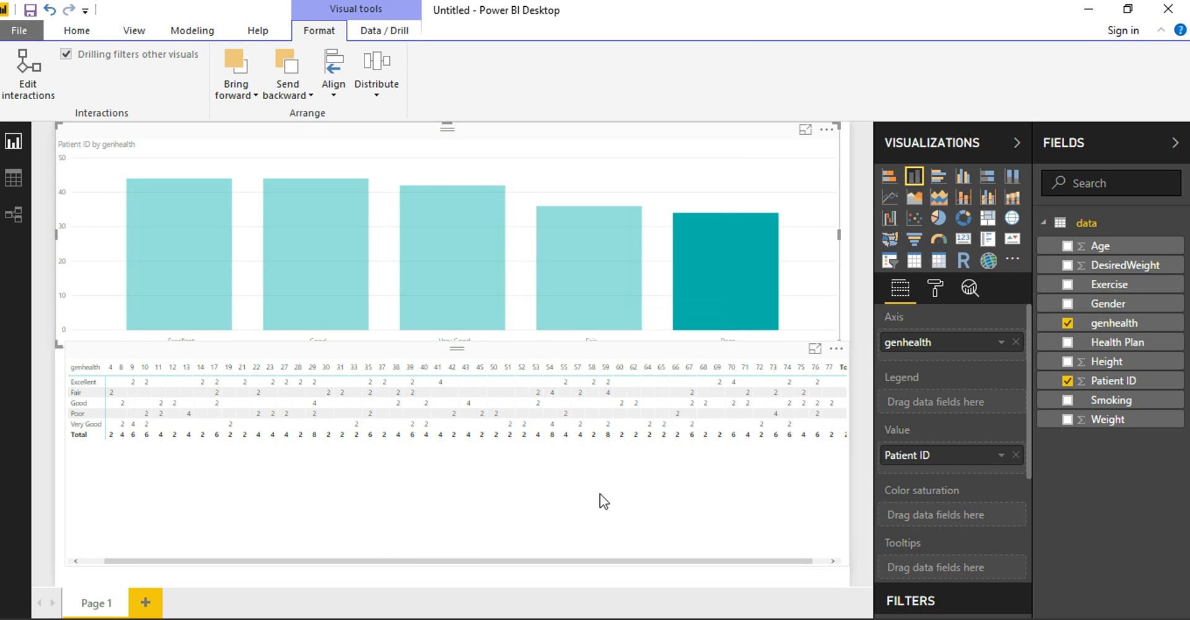
click(585, 315)
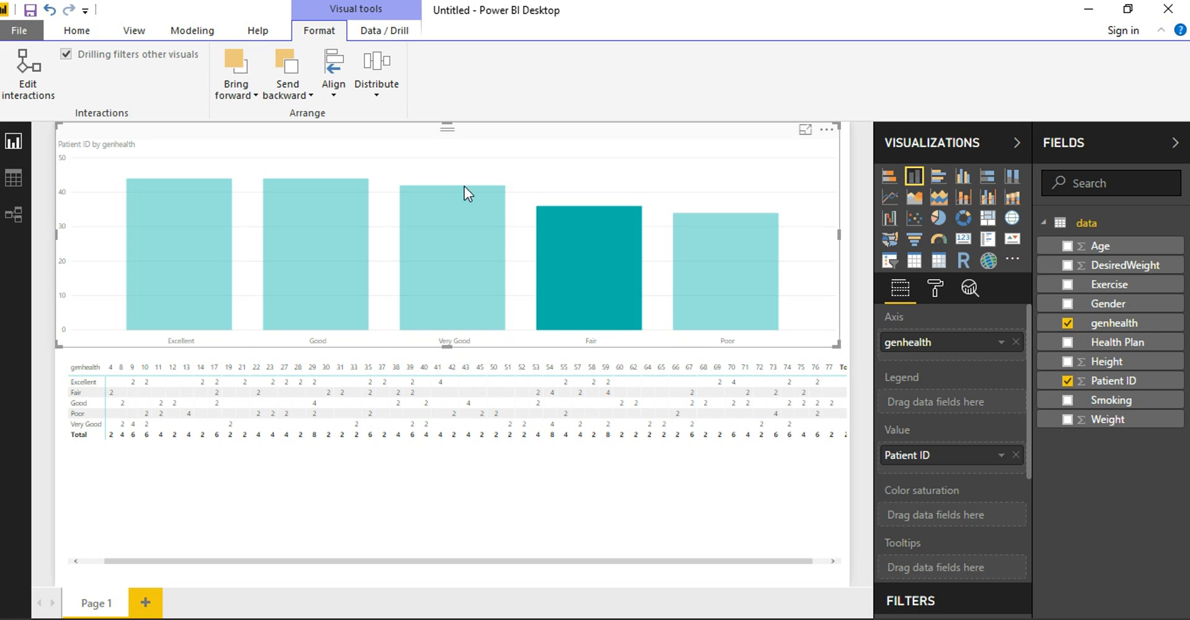
click(416, 165)
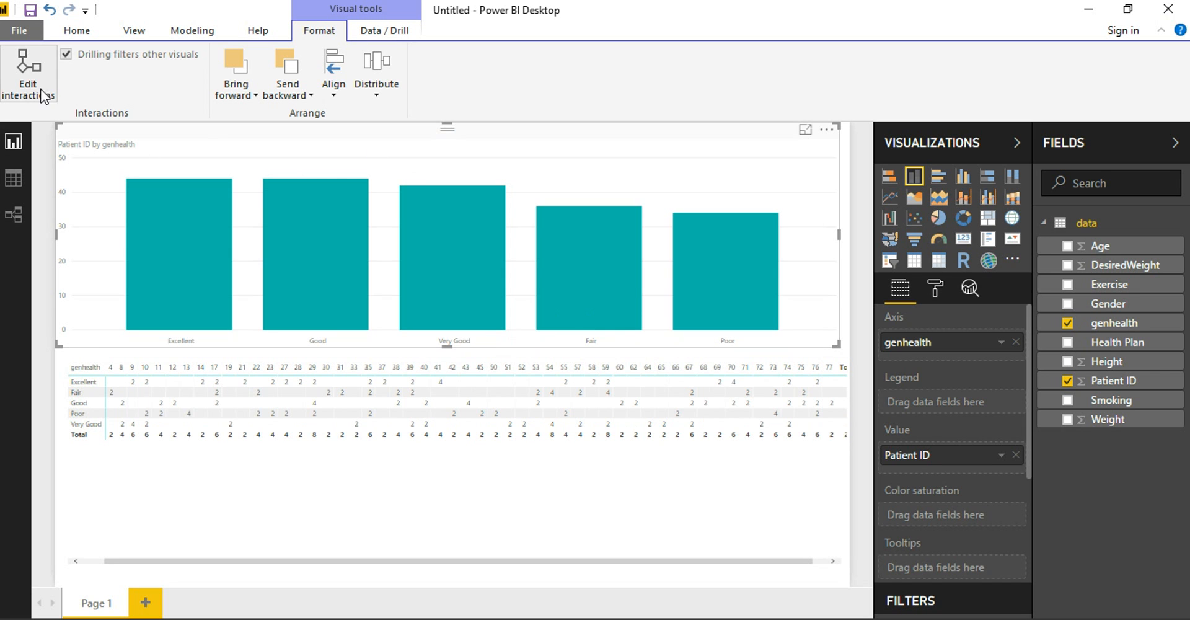
- Turn interaction editing back on, compare the chart's and the matrix's interaction options, and leave the matrix selected
click(31, 68)
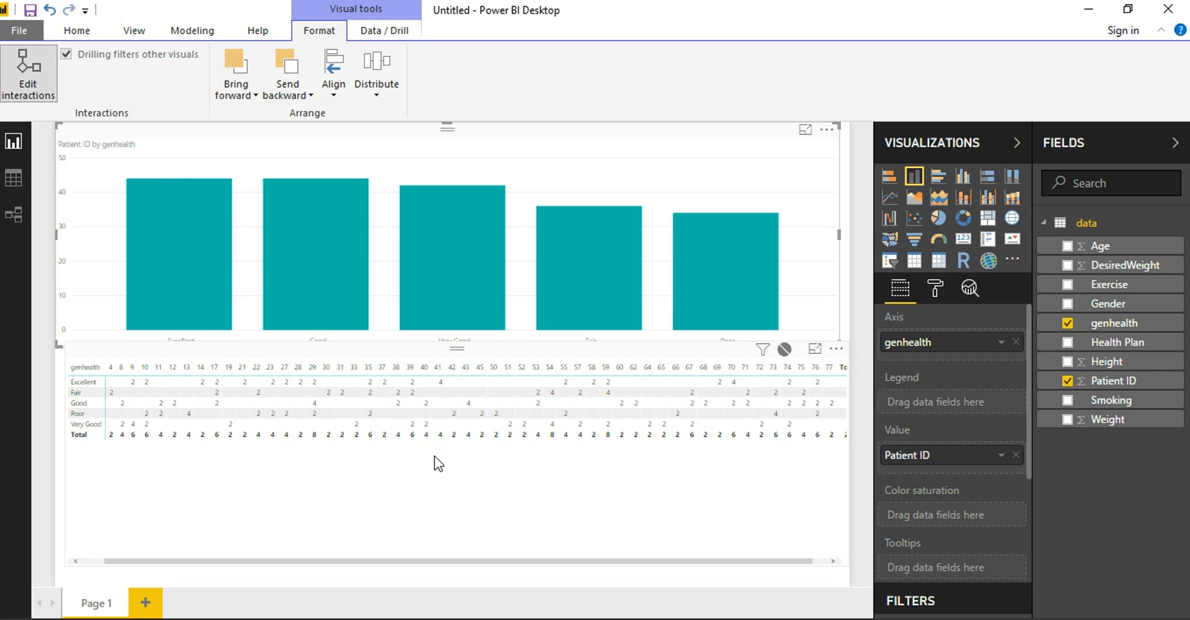
click(437, 489)
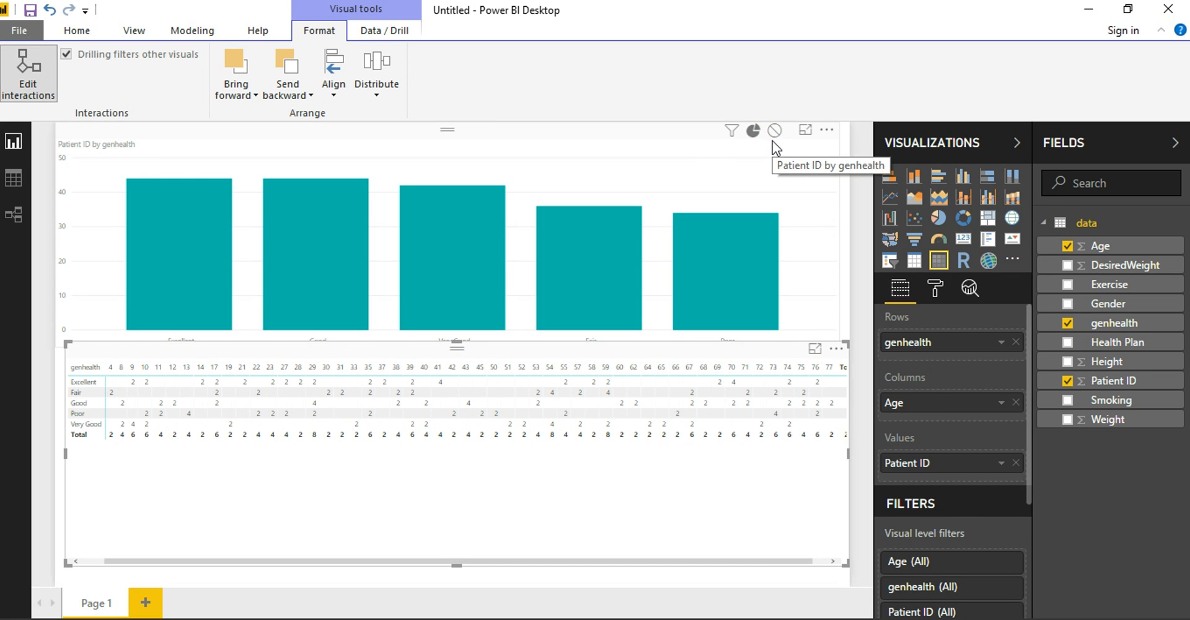
click(782, 178)
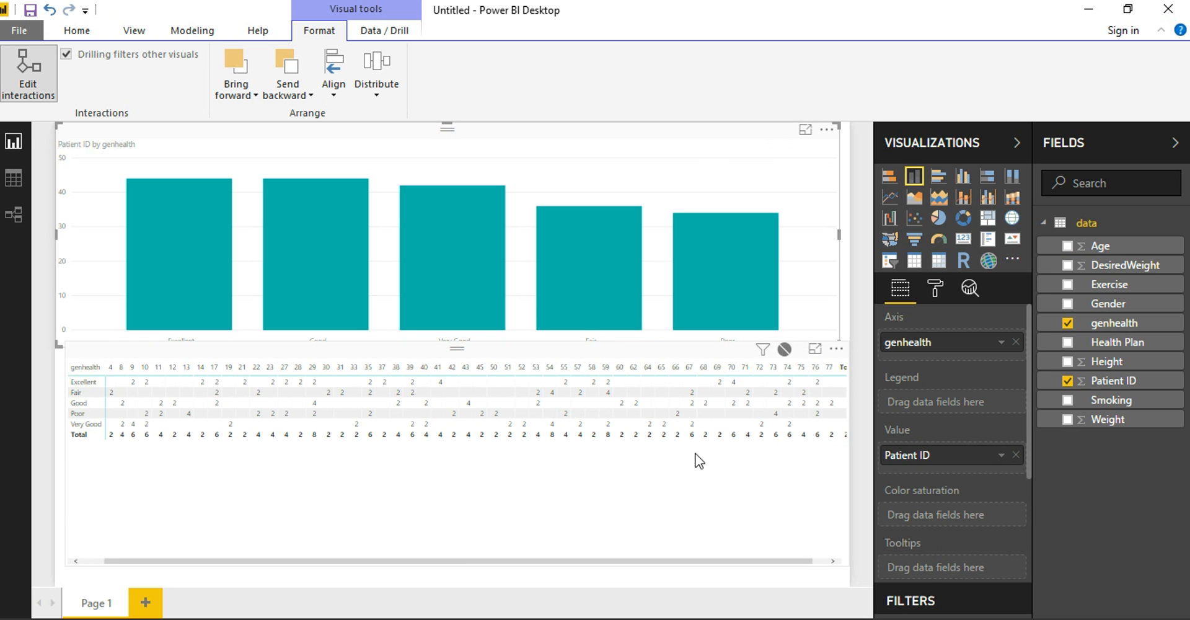
click(761, 528)
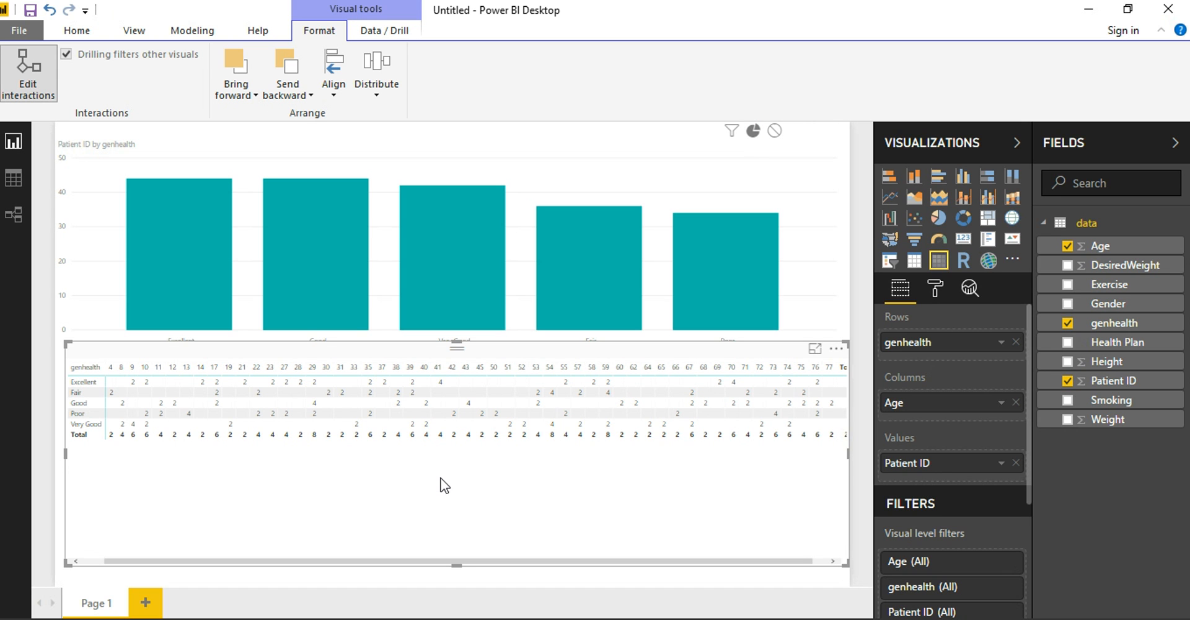
- Test the matrix's highlighting of the chart with the Excellent value at age 29 and the Fair row, clearing each selection
click(315, 380)
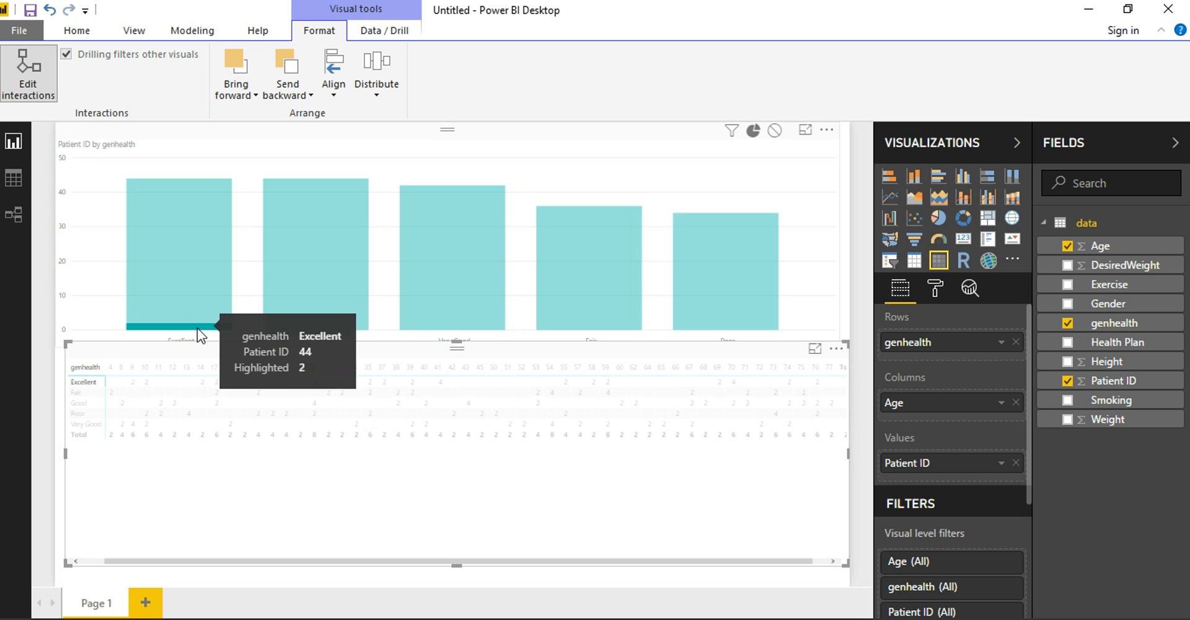
click(341, 537)
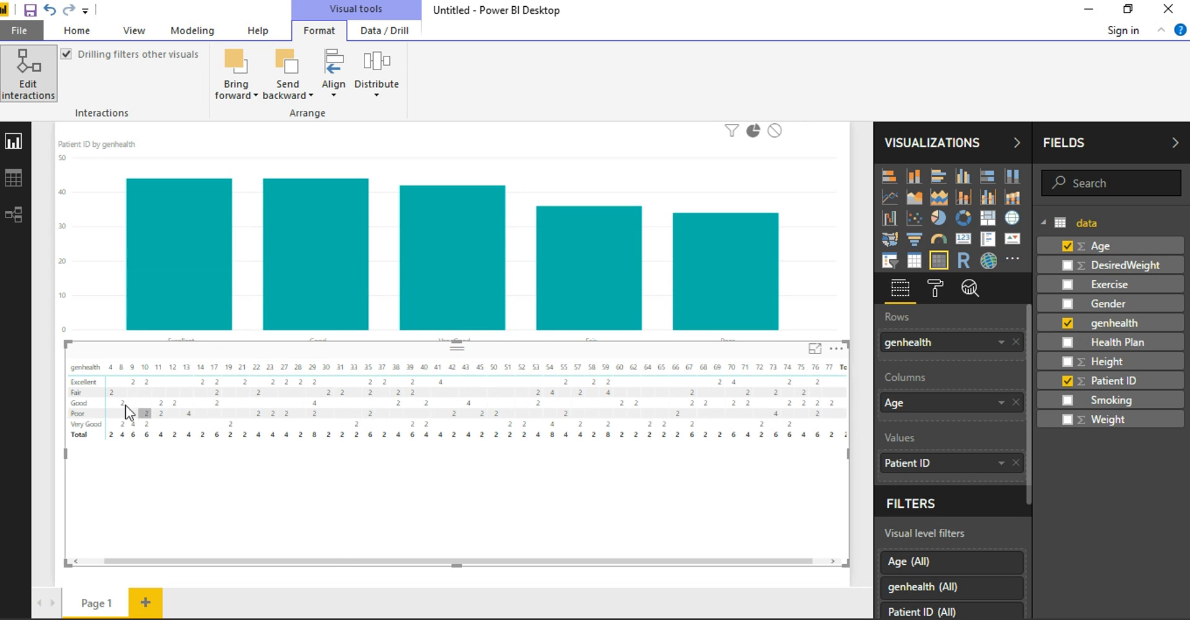
click(95, 396)
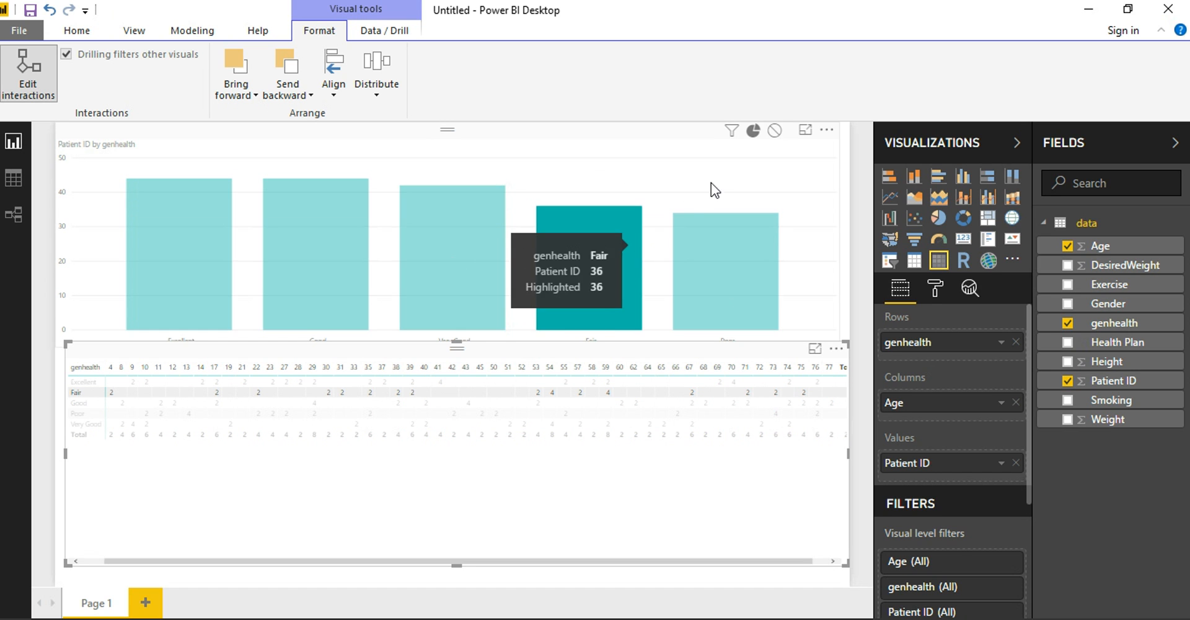
click(657, 516)
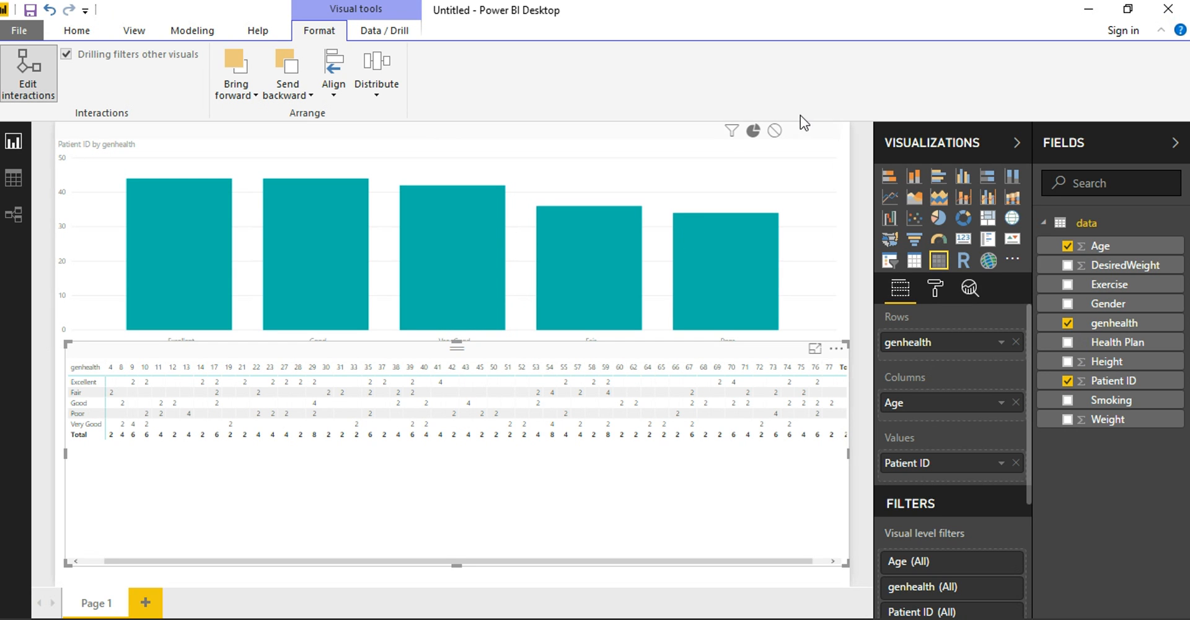
- Set the matrix to filter the column chart, close interaction editing and test it with the Poor value at age 13
click(730, 132)
click(35, 60)
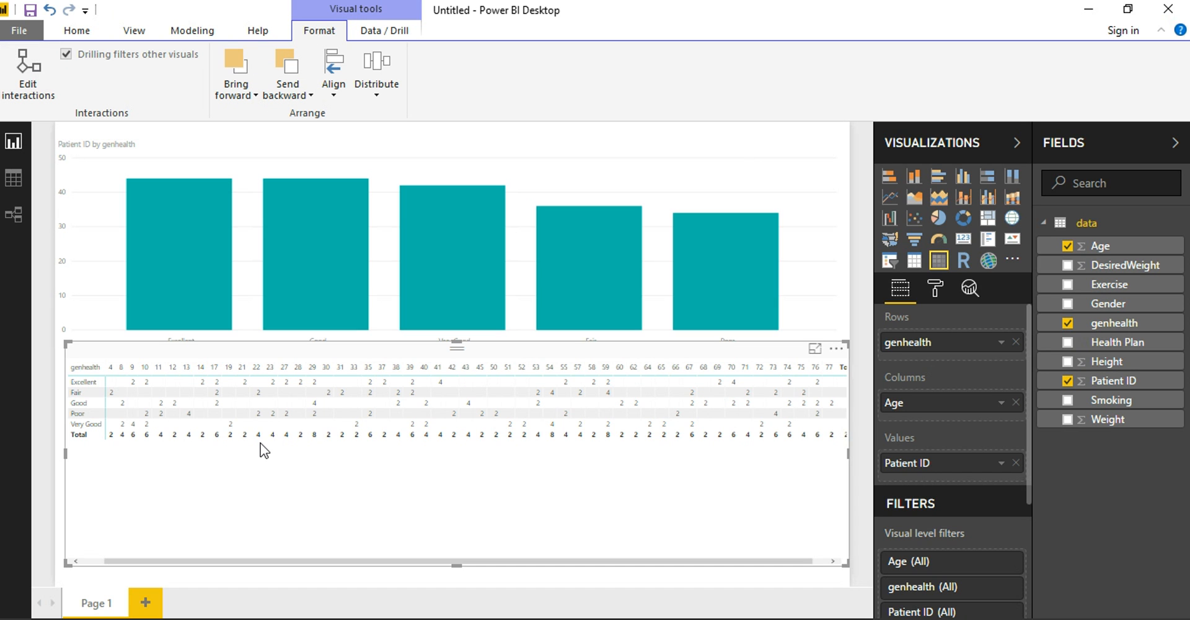
mouse_move(190, 423)
click(189, 415)
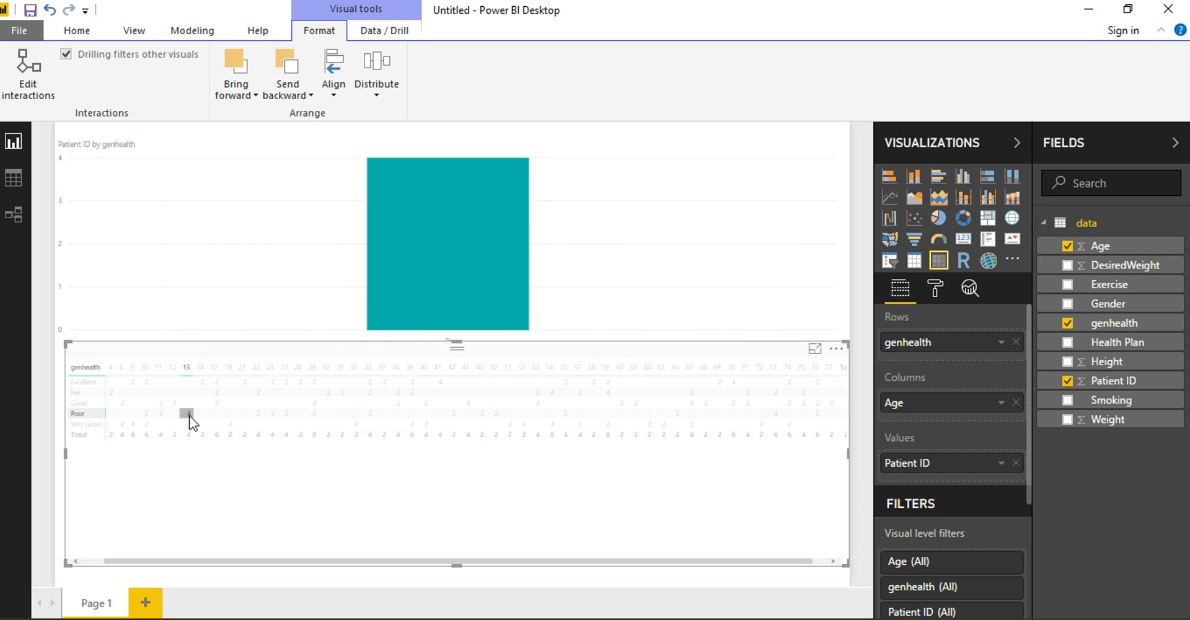
mouse_move(398, 206)
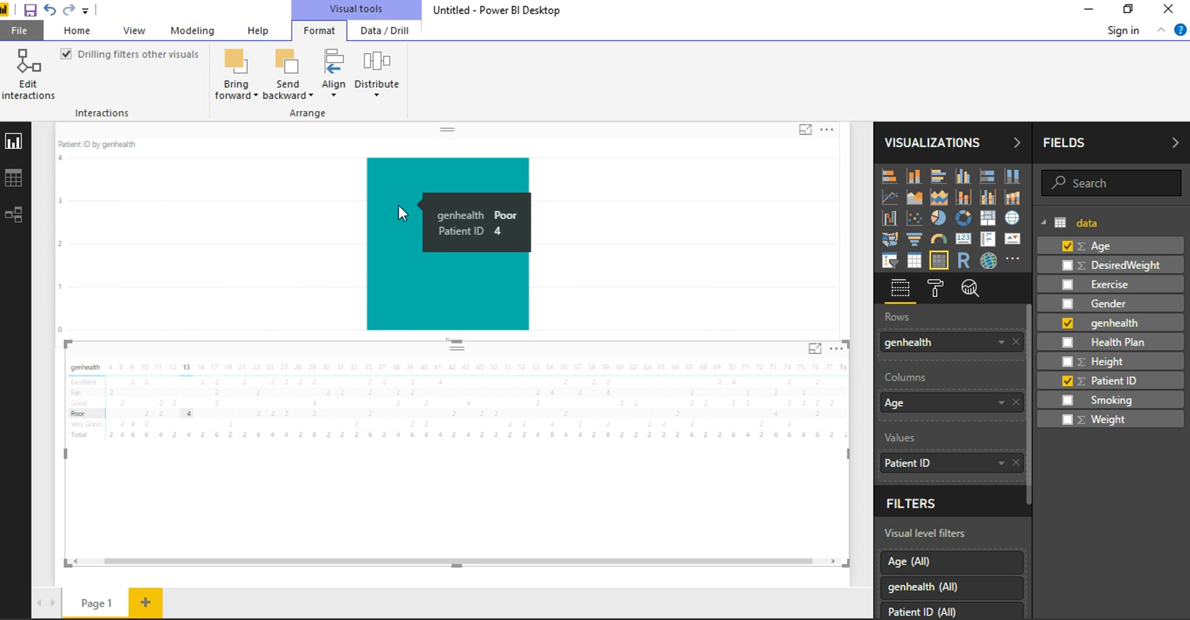